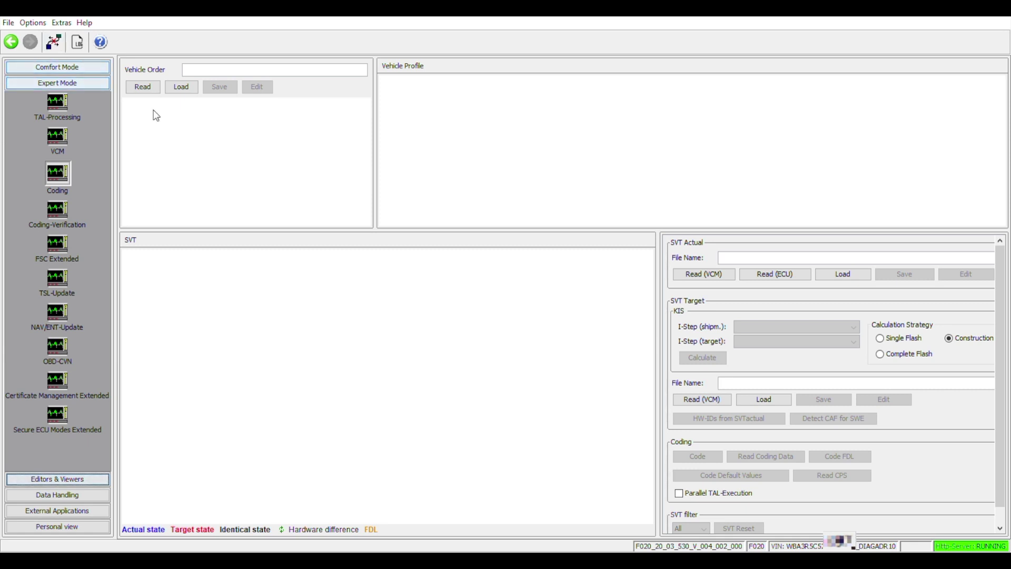
Read the vehicle order from the car and expand the active FA through FZAuftrag and Type to its SALAPA-Element list.
left_click(149, 88)
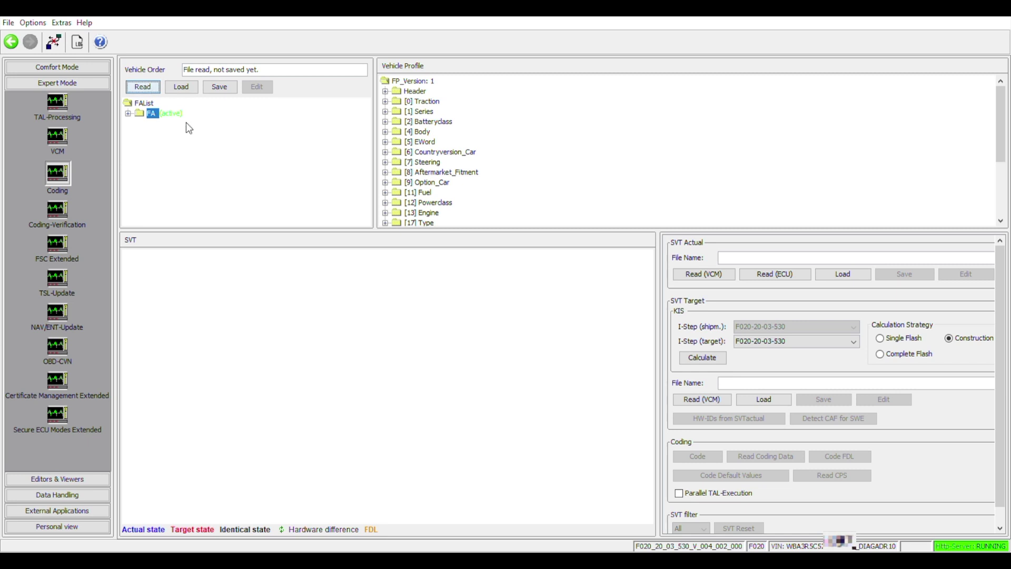
left_click(128, 113)
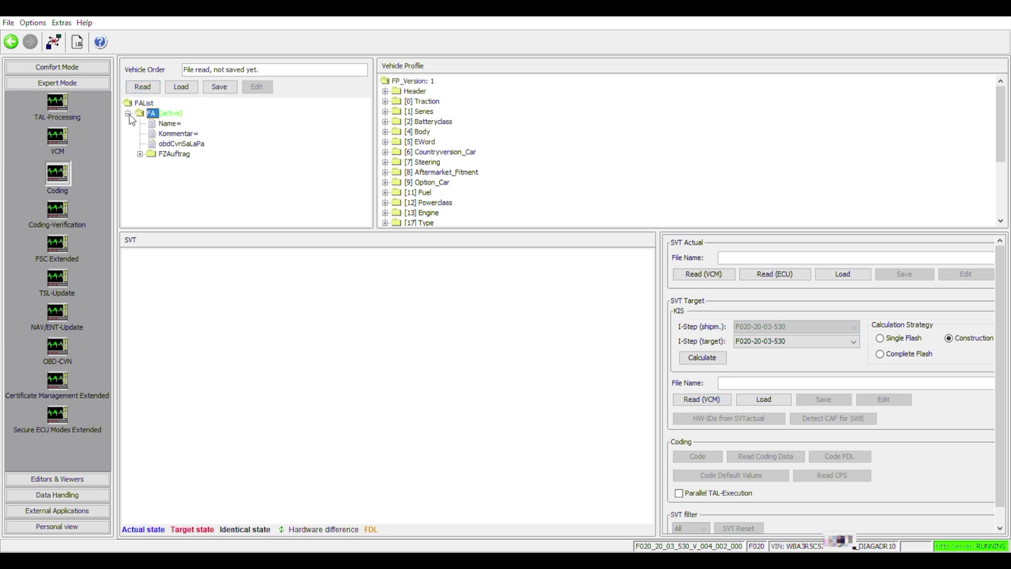
left_click(140, 154)
left_click(151, 174)
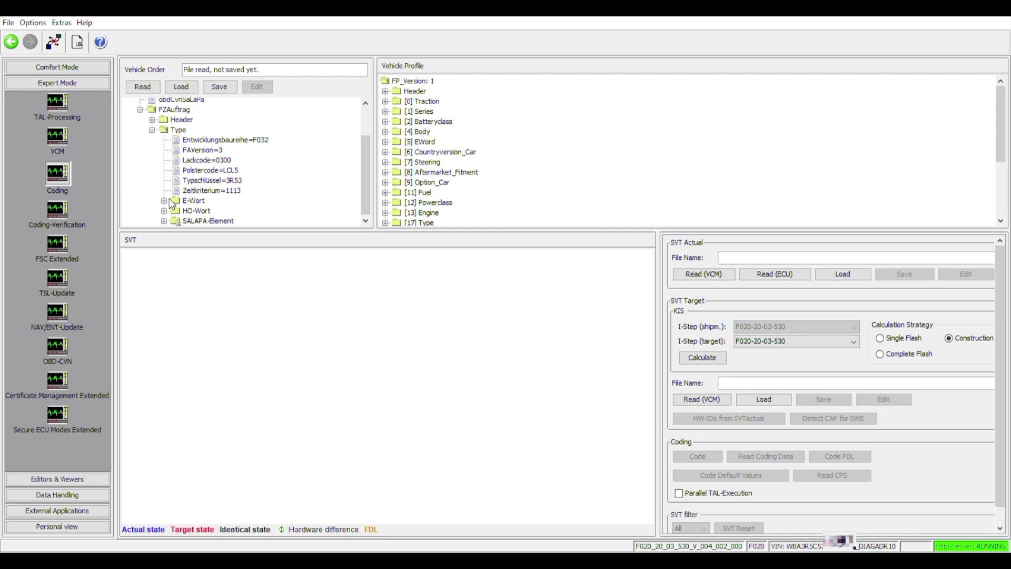
left_click(164, 221)
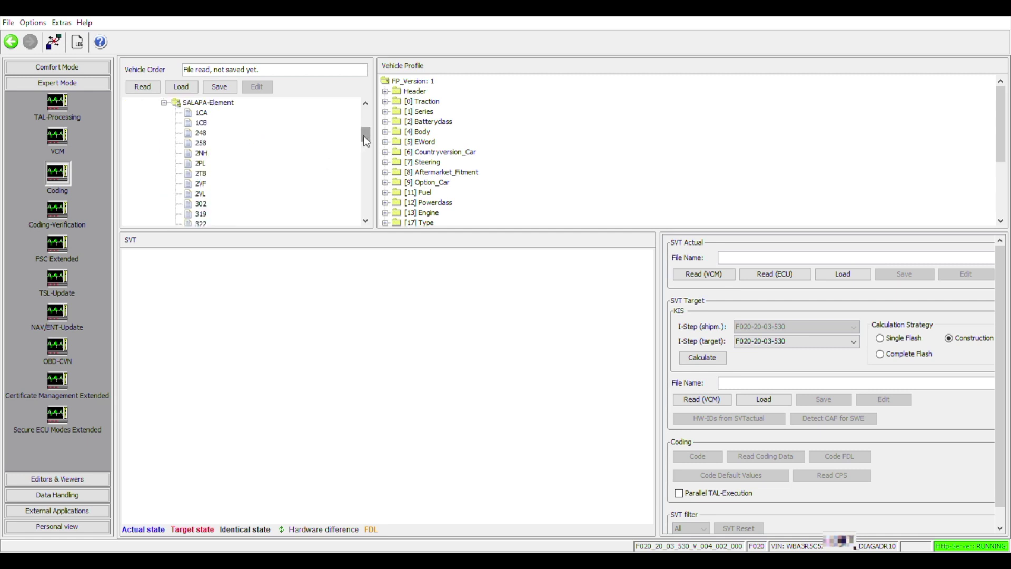
left_click_drag(367, 140, 368, 113)
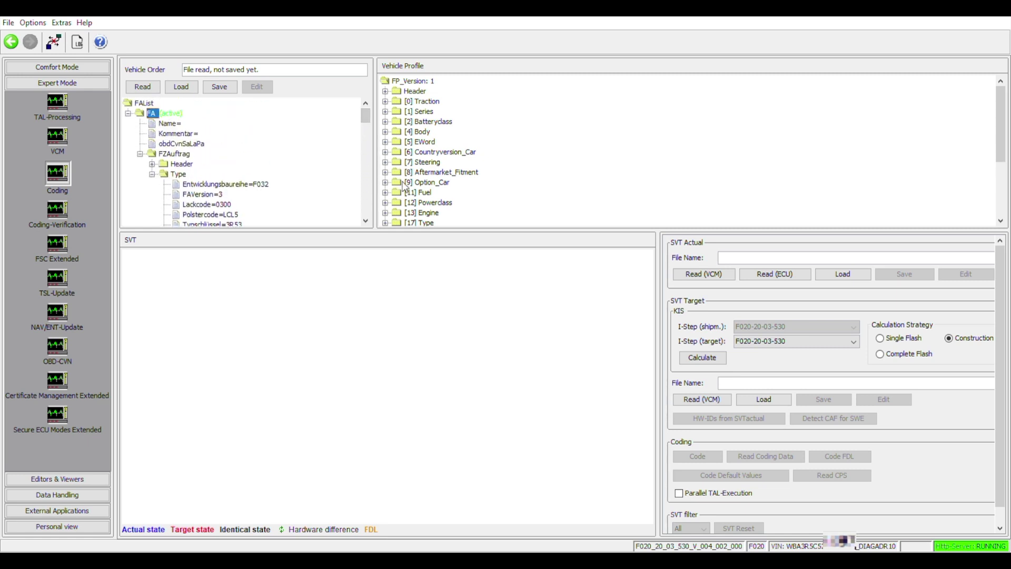
Examine the option codes listed under Option_Car in the vehicle profile.
left_click(385, 183)
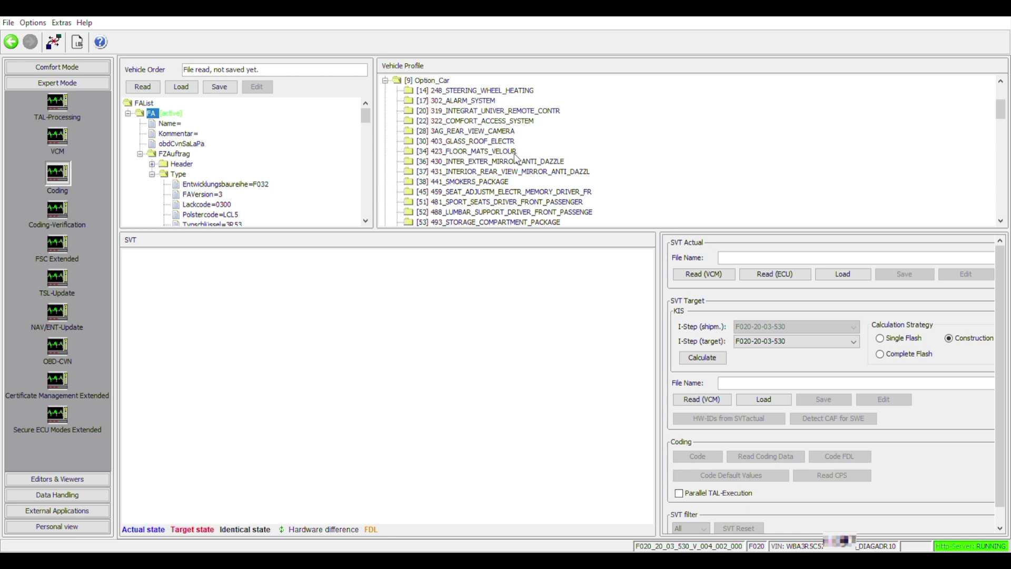
left_click(1000, 221)
left_click(1000, 222)
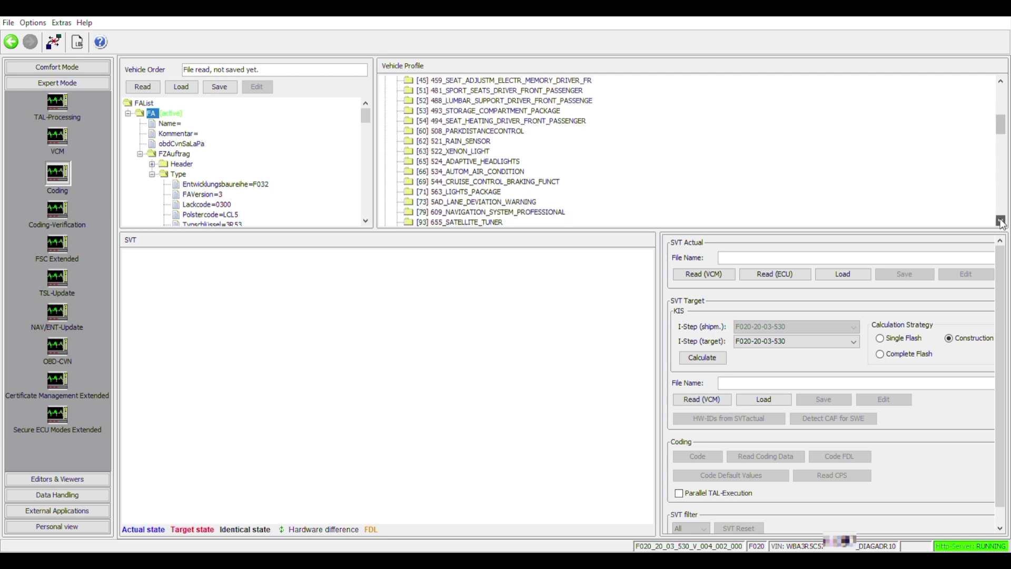
left_click(1000, 221)
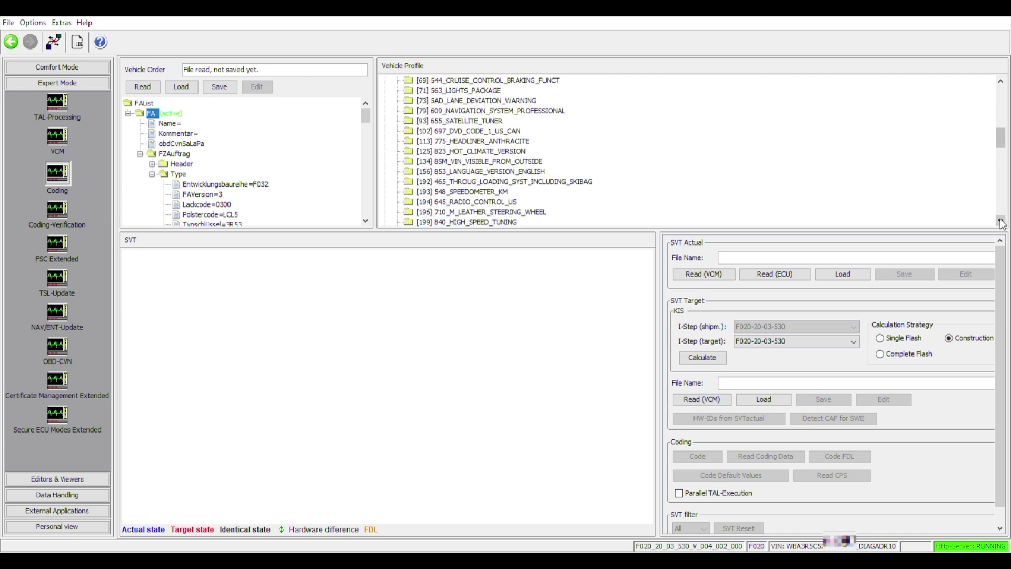
left_click(1001, 222)
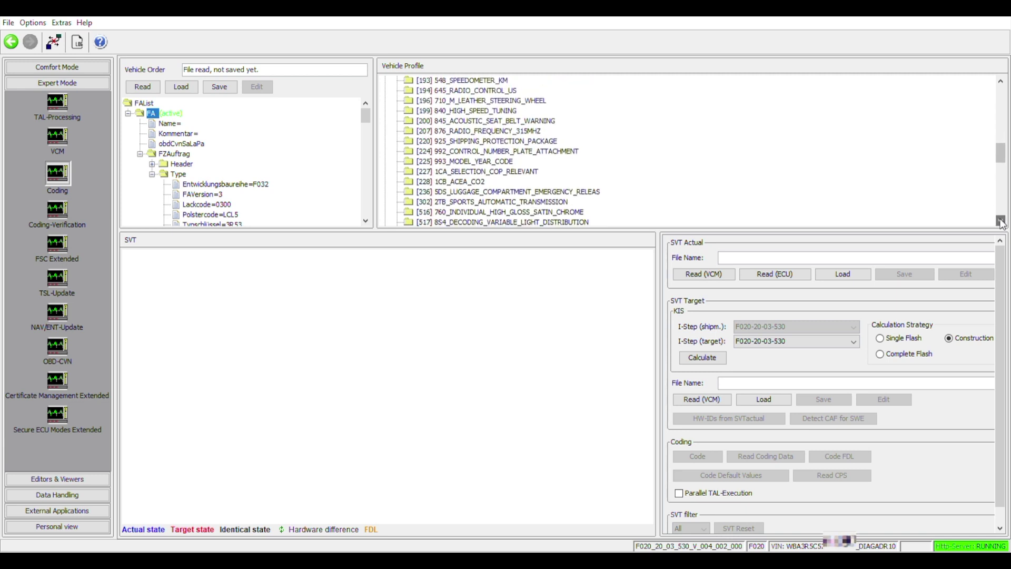
left_click_drag(1001, 162, 999, 96)
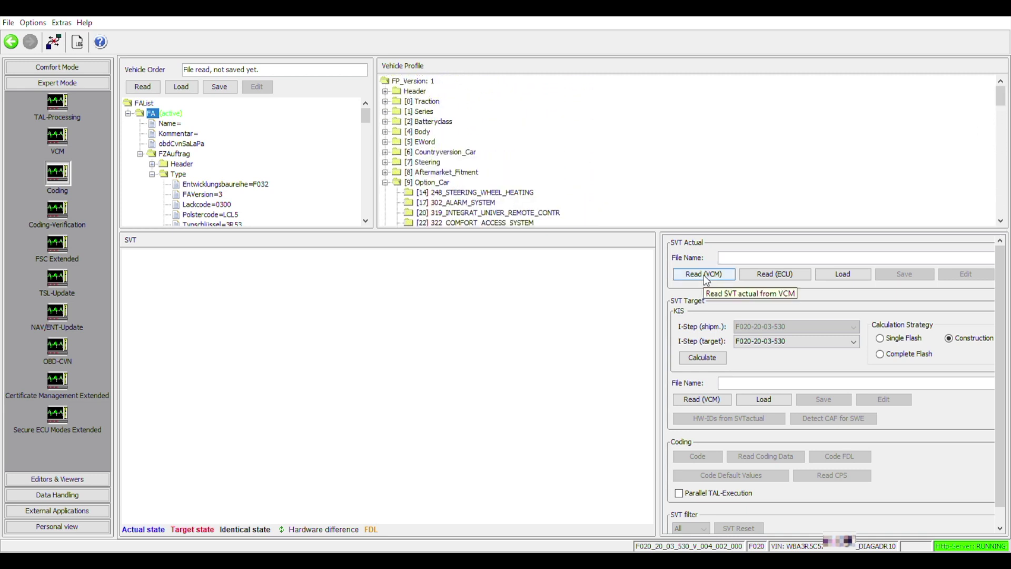
Read the actual SVT from the ECUs, look through its ECU list, and read the actual SVT again from the VCM.
left_click(770, 279)
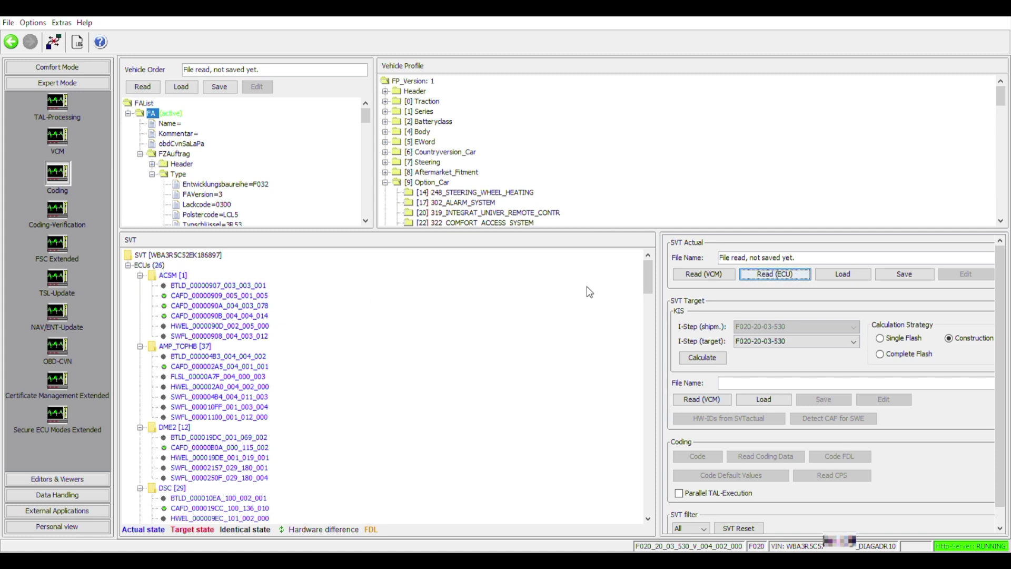
left_click_drag(649, 275, 637, 393)
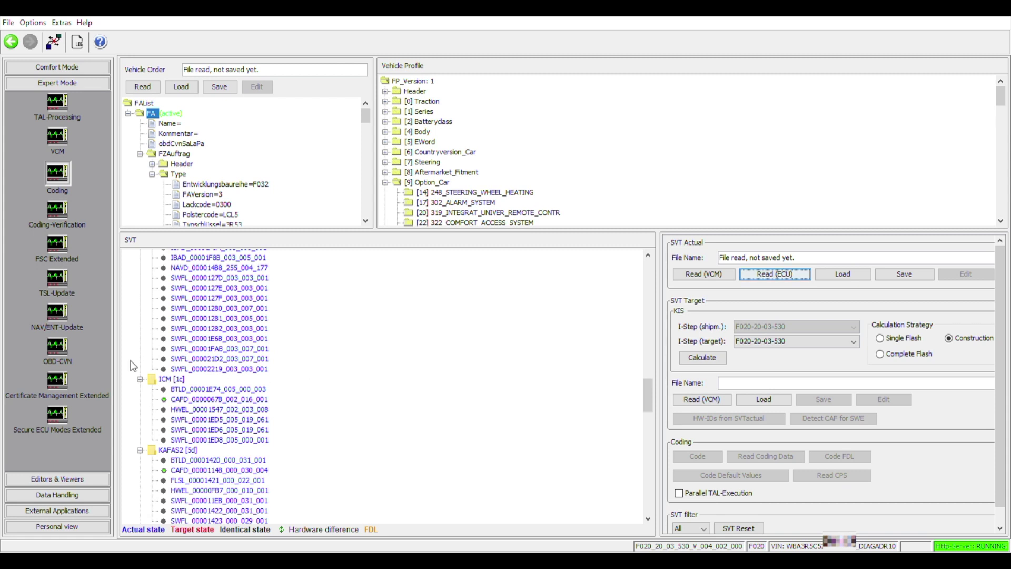
left_click(711, 274)
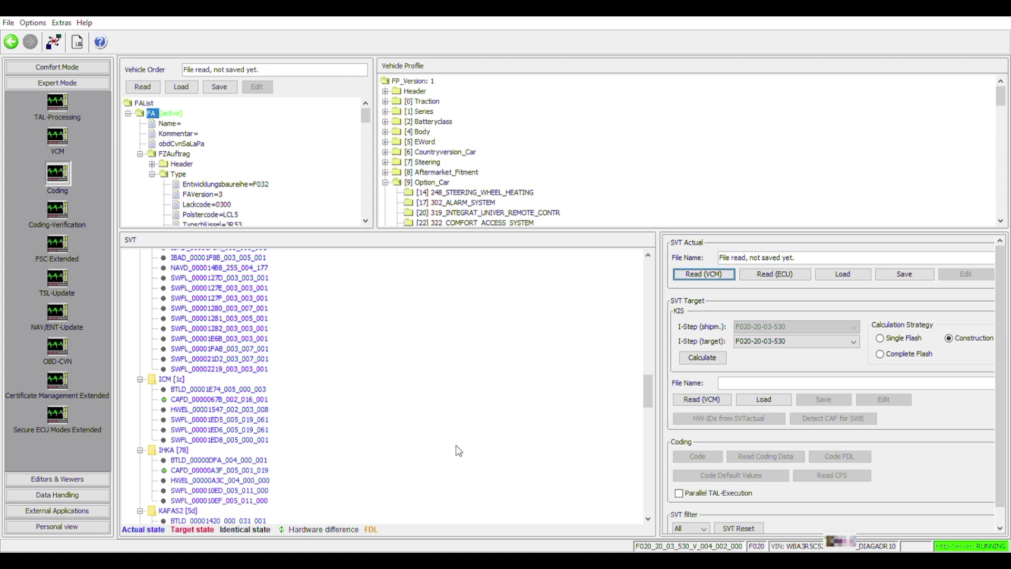
Read the coding data of the IHKA [78] ECU and clear the selection.
left_click(169, 450)
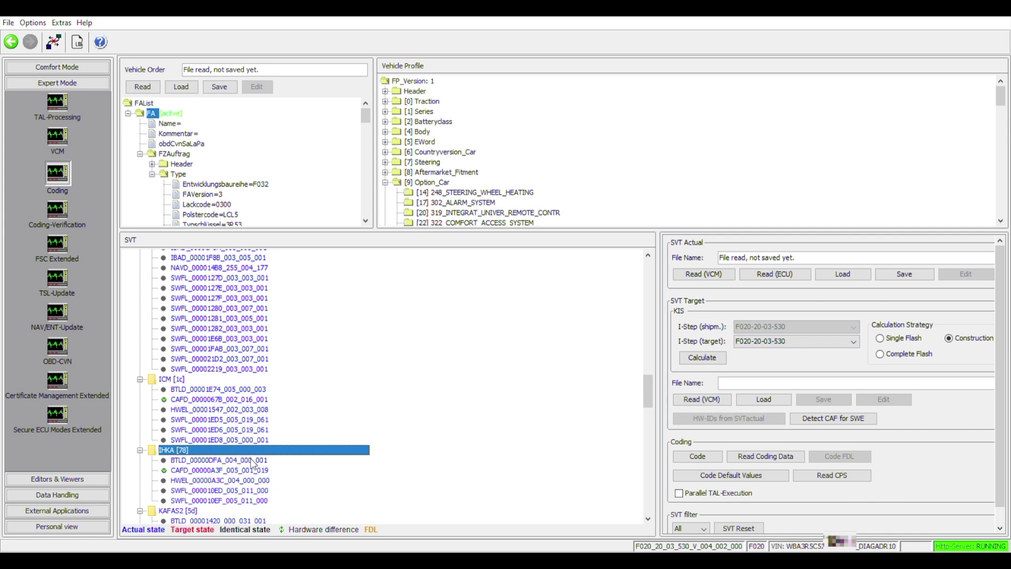
right_click(203, 448)
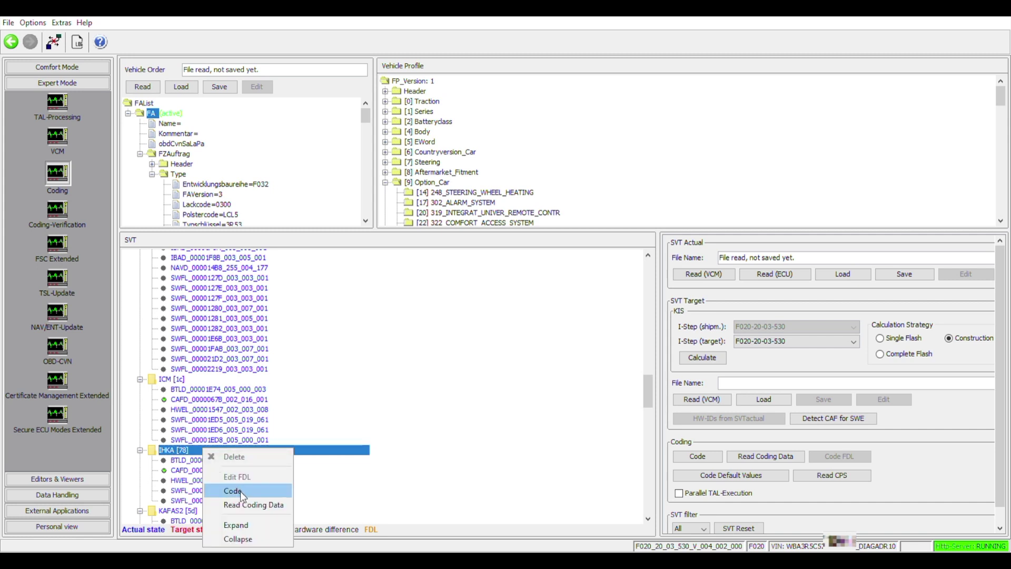
left_click(250, 505)
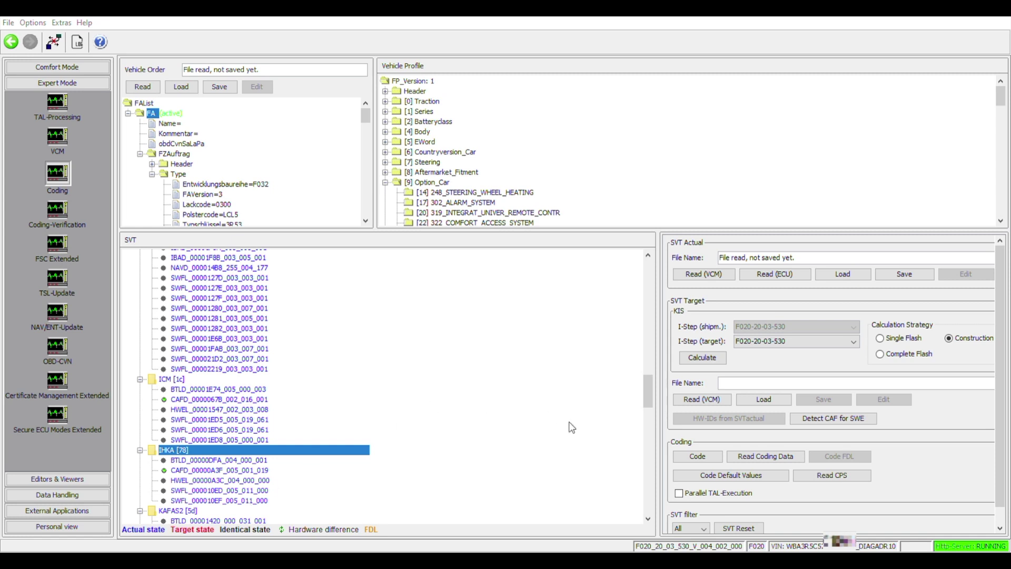
left_click(394, 477)
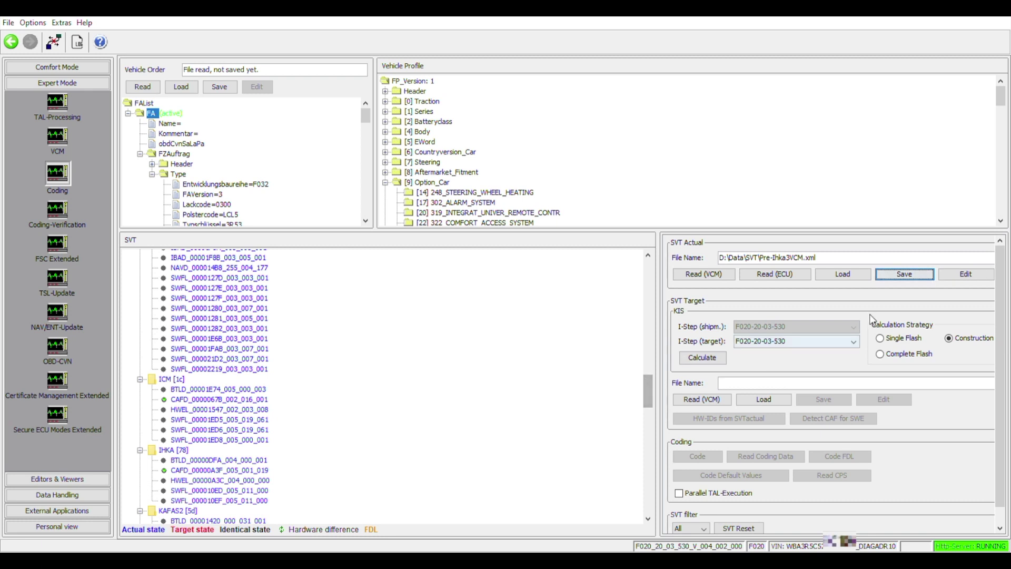
Open the saved SVT file Pre-Ihka3VCM.xml for editing and expand its IHKA 78 entry under StandardSVT.
left_click(971, 274)
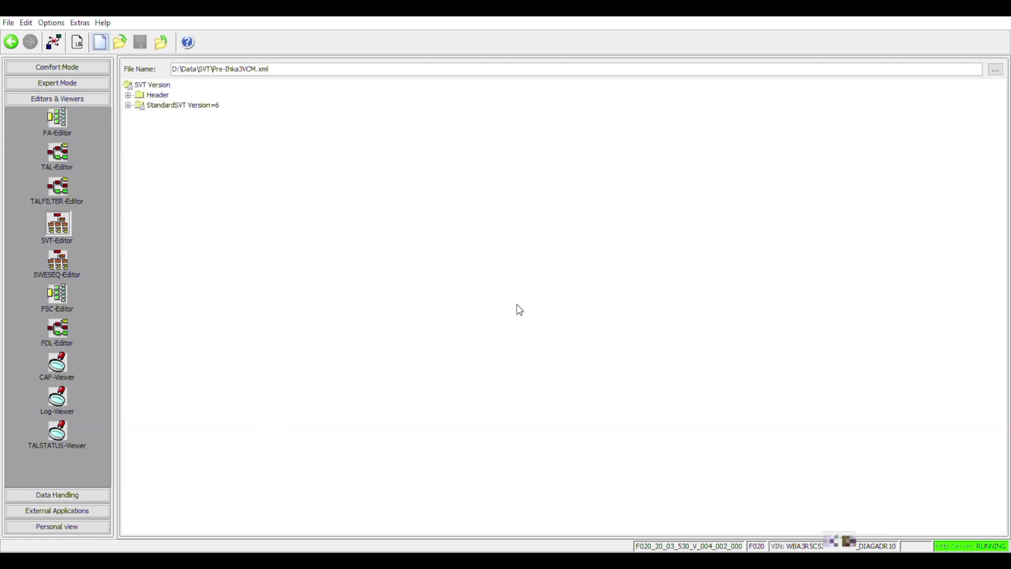
left_click(127, 106)
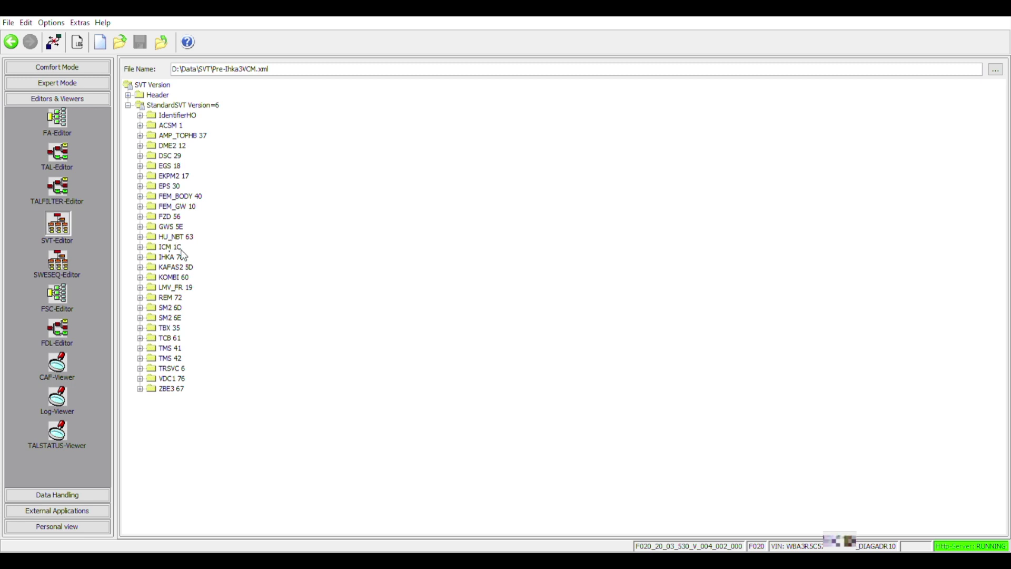
left_click(140, 257)
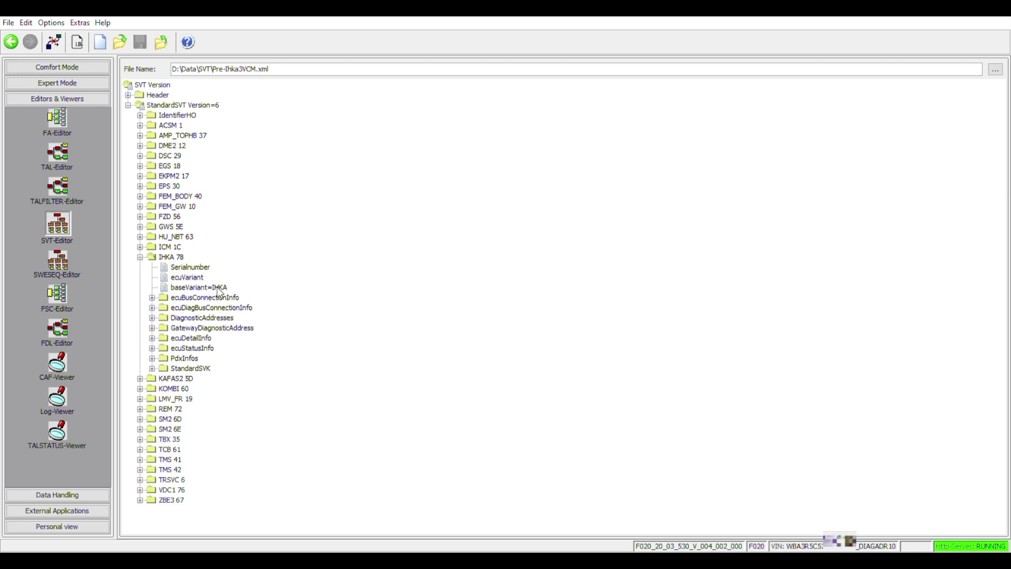
Set the baseVariant of the IHKA 78 entry to IHKA3 and save the SVT file.
left_click(219, 289)
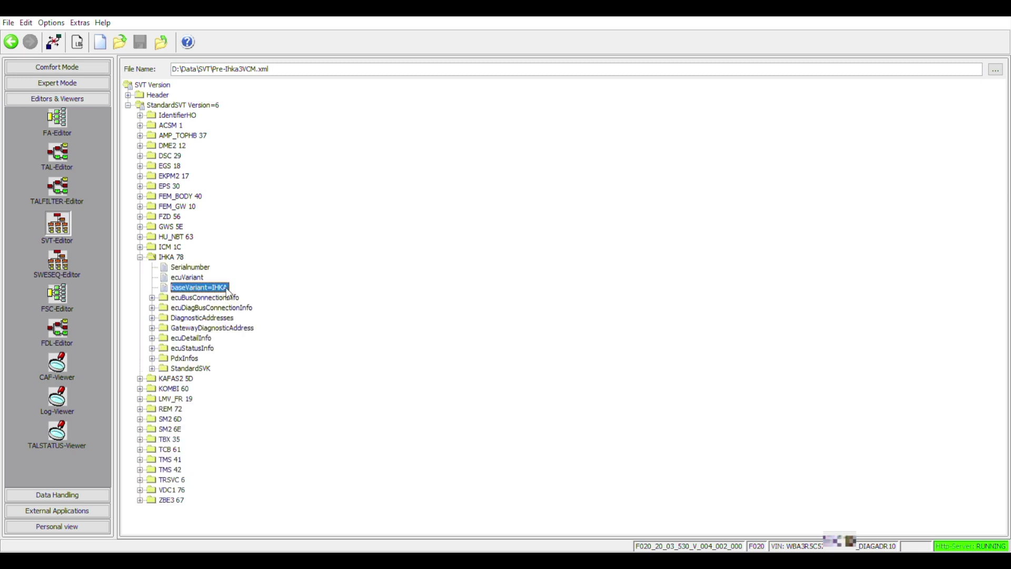
right_click(228, 289)
left_click(248, 294)
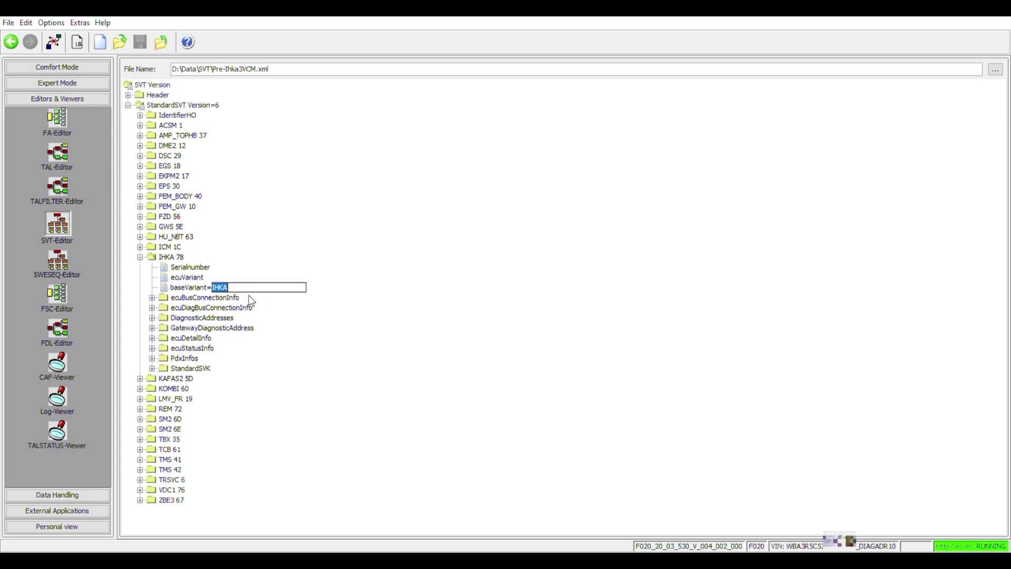
left_click(250, 293)
type("3")
key("Return")
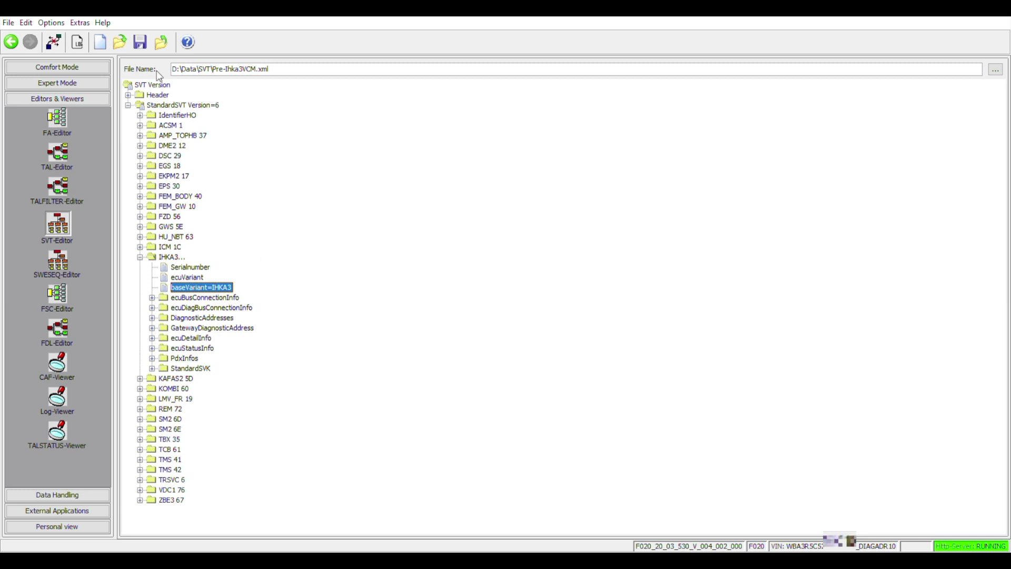
left_click(142, 42)
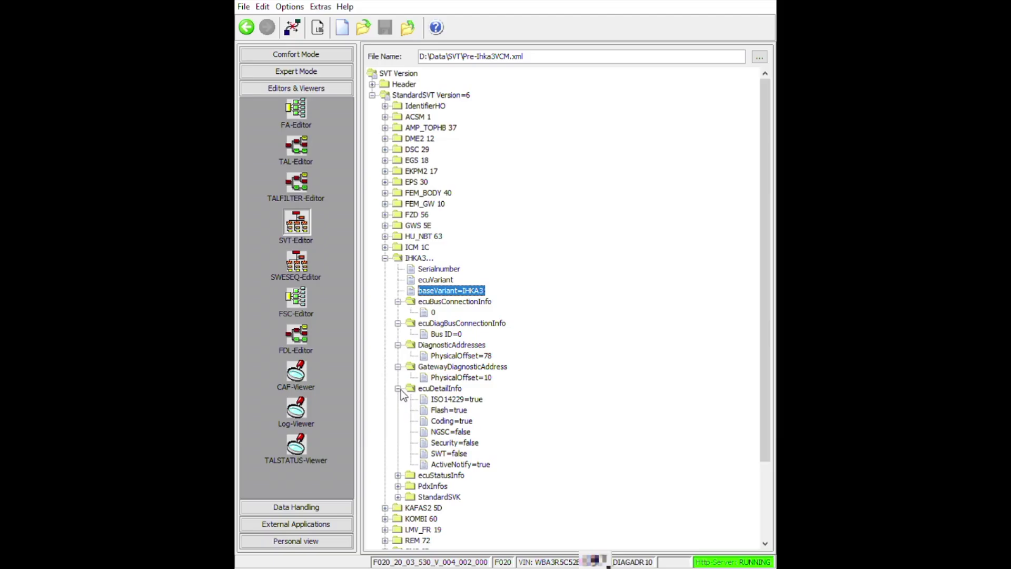
Collapse the expanded detail, gateway address, diagnostic address and bus connection folders of the IHKA3 entry, rechecking the gateway diagnostic address.
left_click(398, 388)
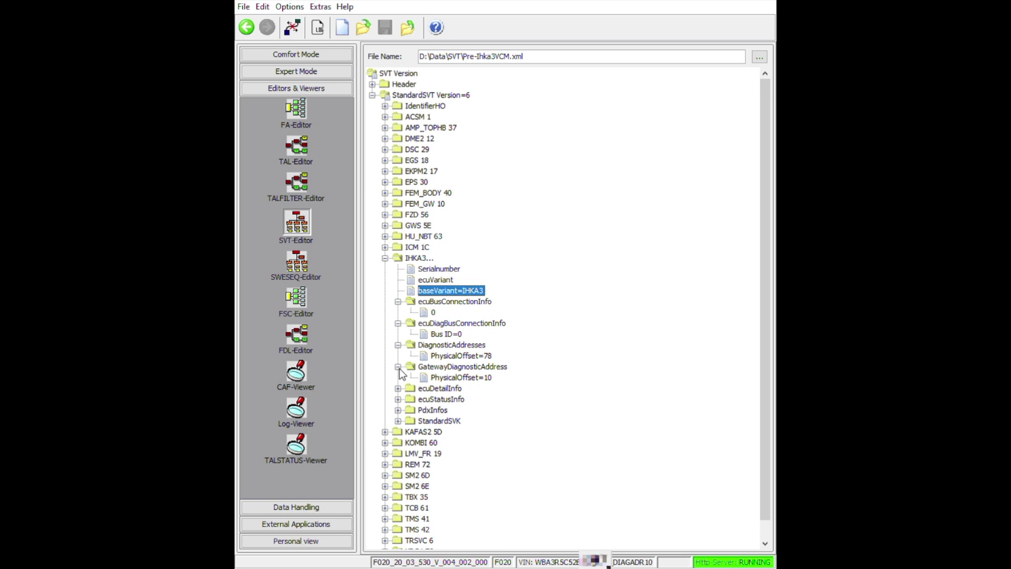
left_click(398, 366)
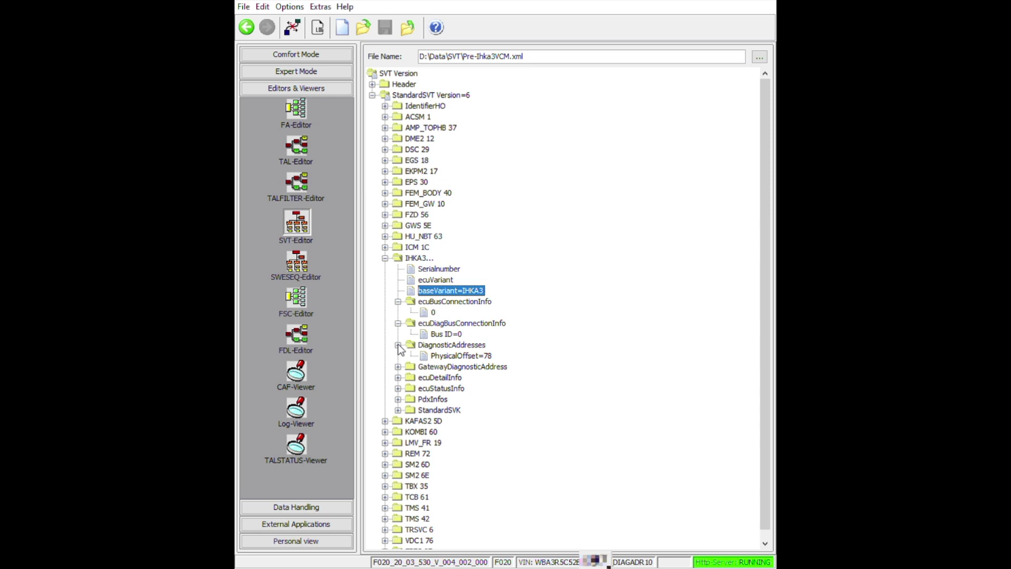
left_click(398, 345)
left_click(398, 323)
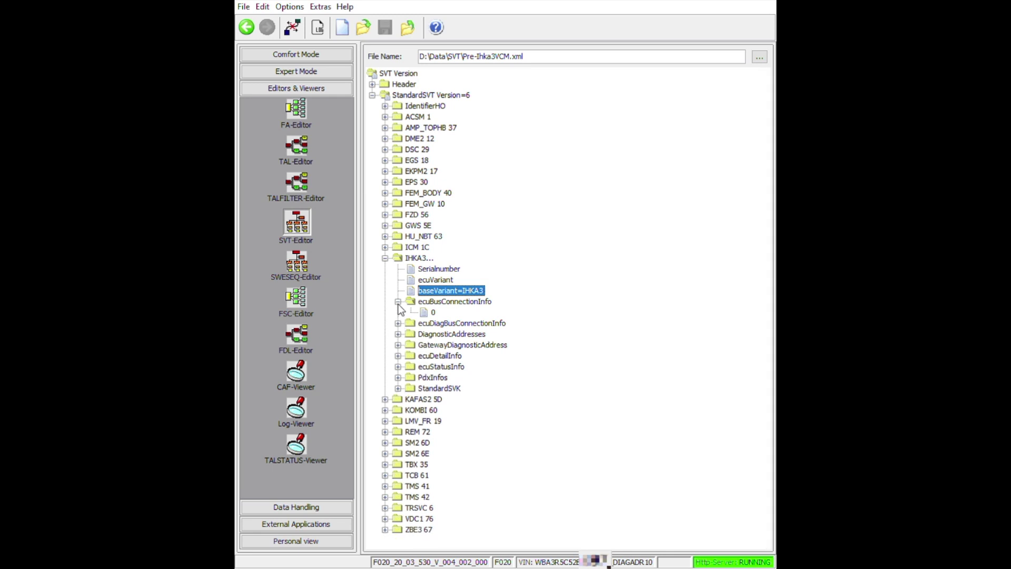
left_click(398, 301)
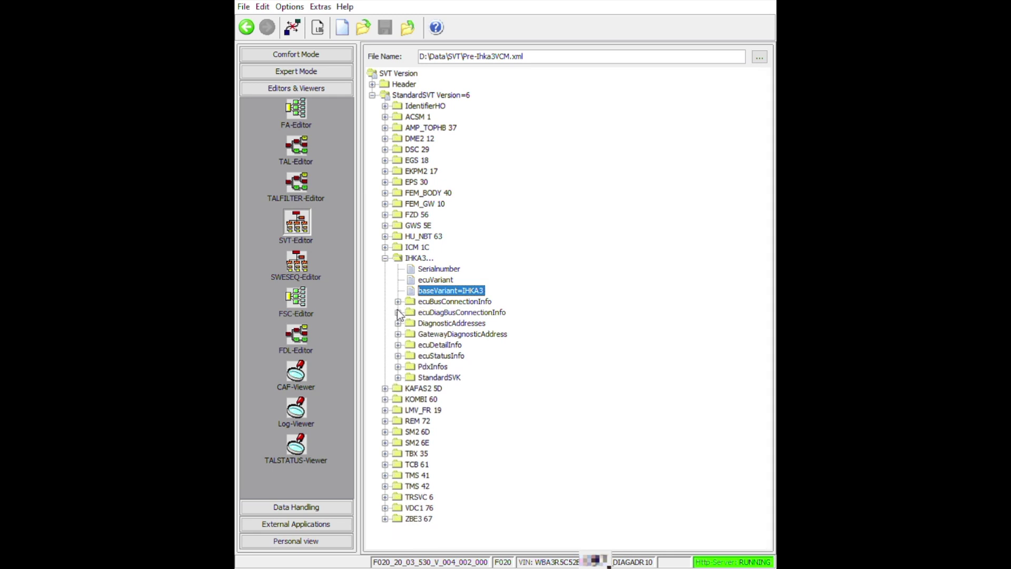
left_click(398, 334)
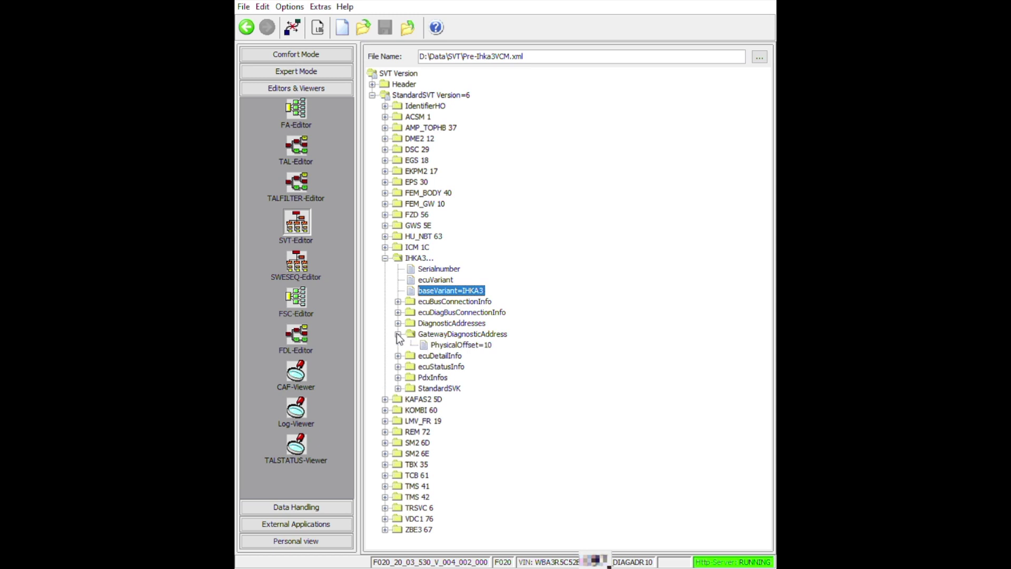
left_click(398, 334)
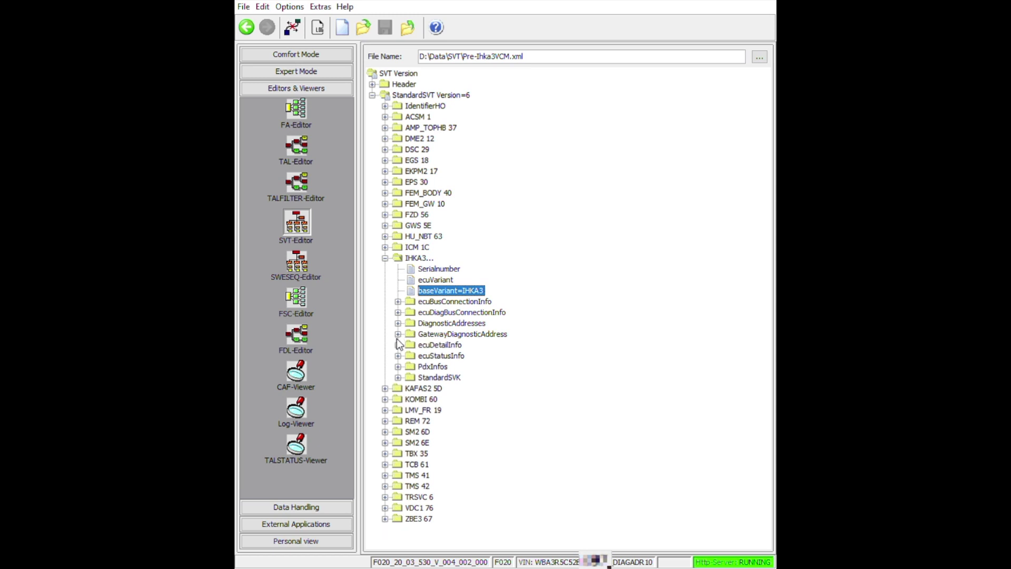
Set the HWEL entry under the IHKA3 StandardSVK to ID 000016EE, main version 003, subversion 001 and patch version 001.
left_click(398, 377)
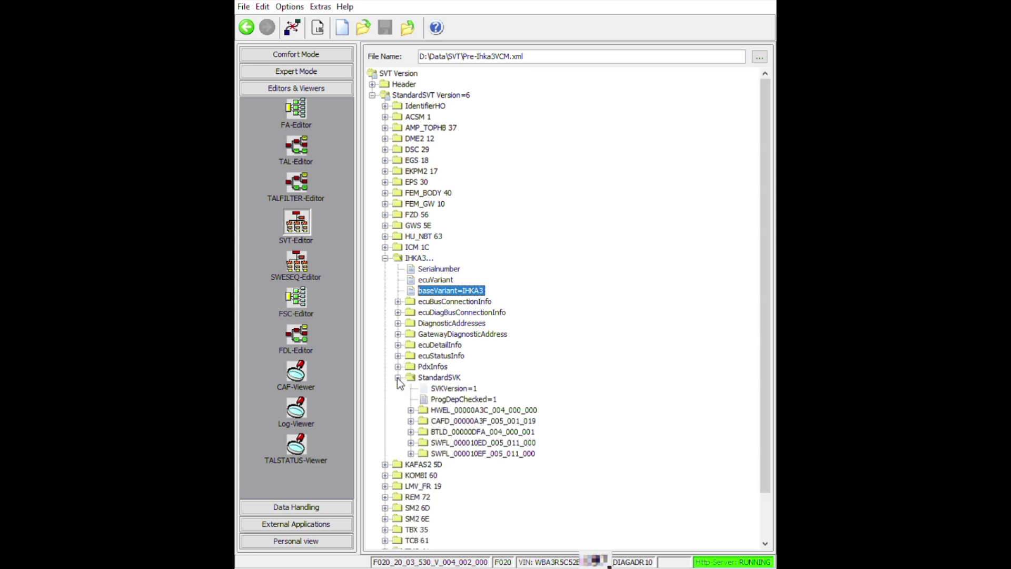
left_click(438, 411)
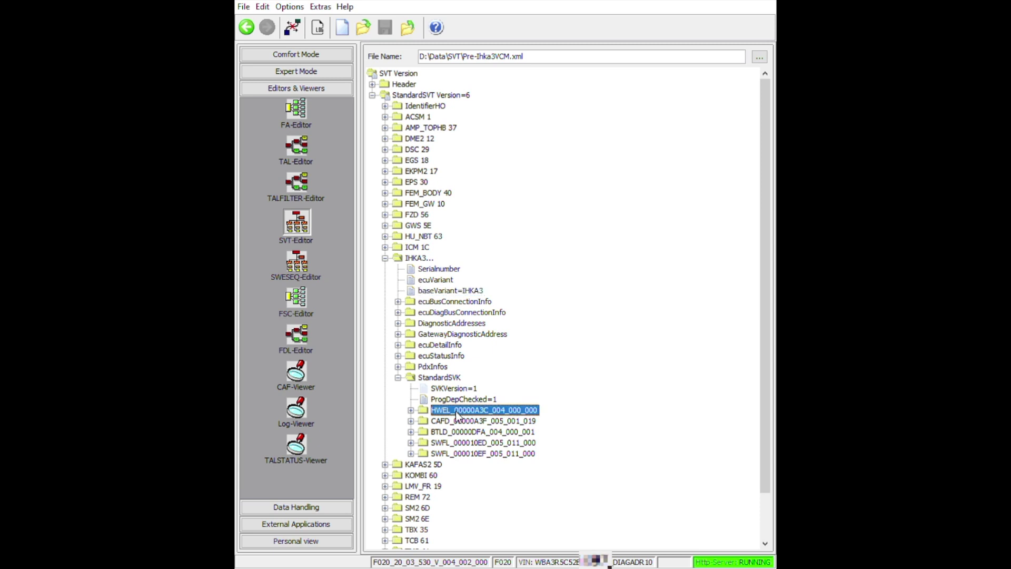
left_click(411, 410)
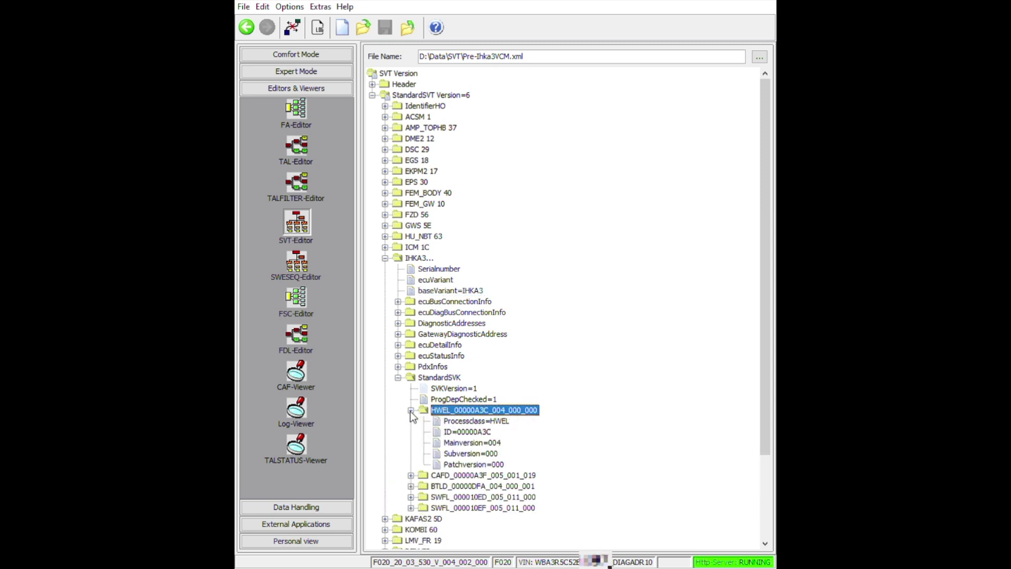
right_click(485, 432)
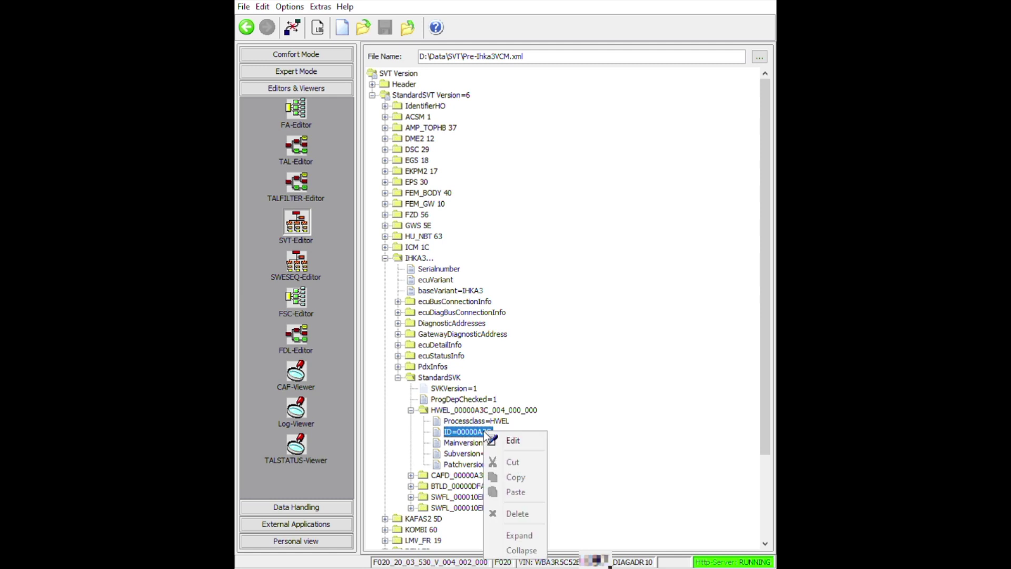
left_click(511, 441)
key("End")
key("BackSpace")
key("BackSpace")
key("BackSpace")
key("BackSpace")
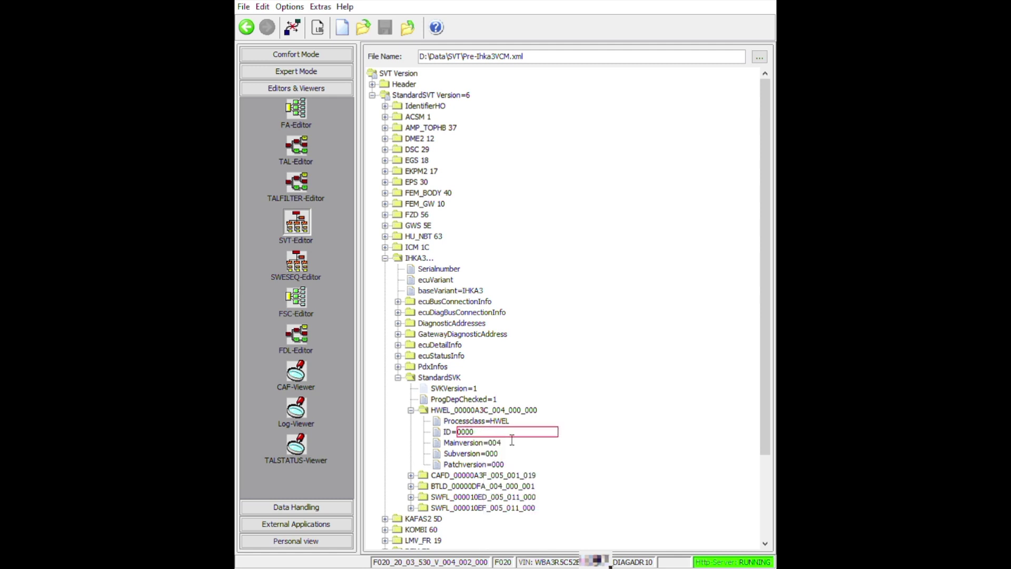
type("16")
key("Return")
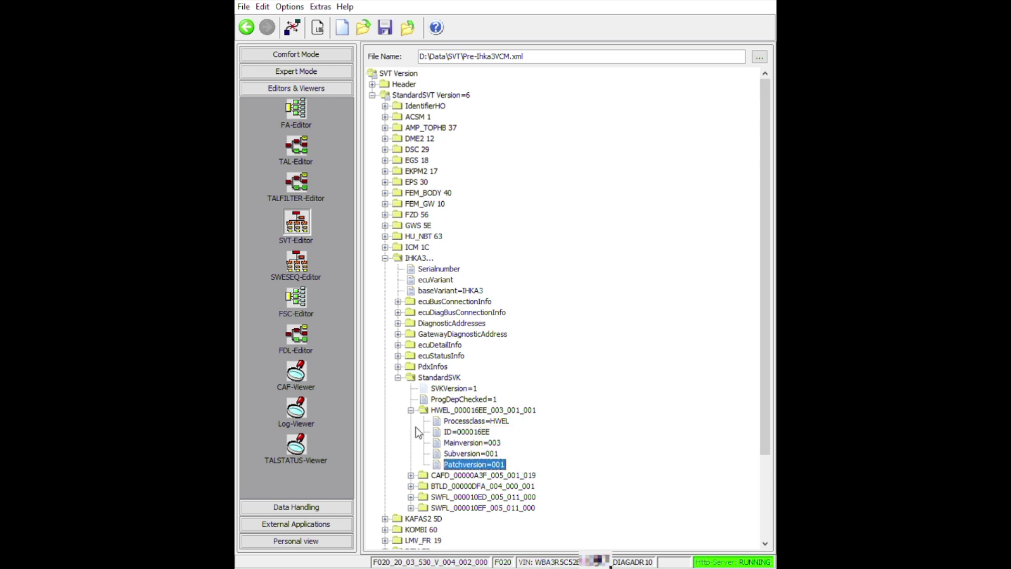
Set the CAFD entry of IHKA3 to ID 000016EE, main version 113, subversion 112 and patch version 011.
key("Return")
key("Return")
key("Return")
key("Return")
Set the BTLD entry of IHKA3 to ID 00002793, main version 113, subversion 100 and patch version 005.
type("00002793")
key("Return")
type("113")
key("Return")
type("100")
key("Return")
type("005")
key("Return")
Set the first SWFL entry of IHKA3 to ID 00001FF5, main version 113 and subversion 032.
type("00001FF5_11")
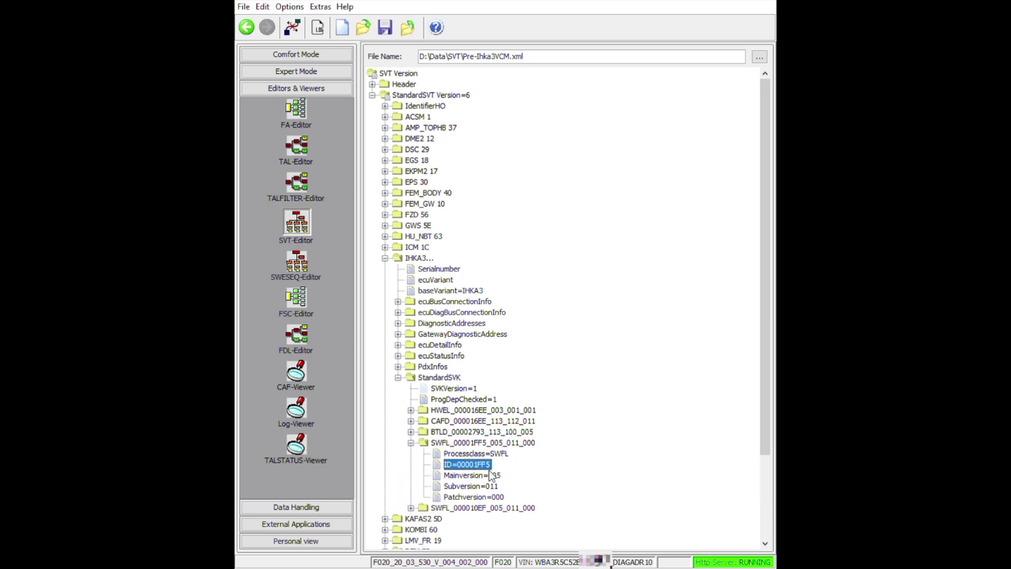
type("3_032")
key("Return")
Set the second SWFL entry of IHKA3 to ID 00002794, main version 113 and subversion 032, and save the SVT file.
key("Return")
type("00002794")
key("Return")
type("113")
key("Return")
type("032")
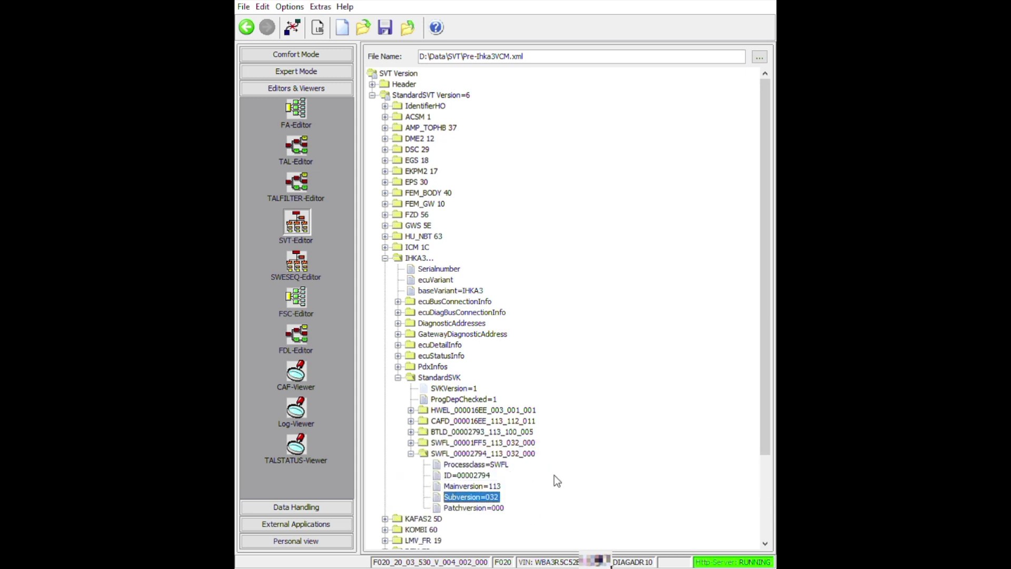
key("Return")
key("Return")
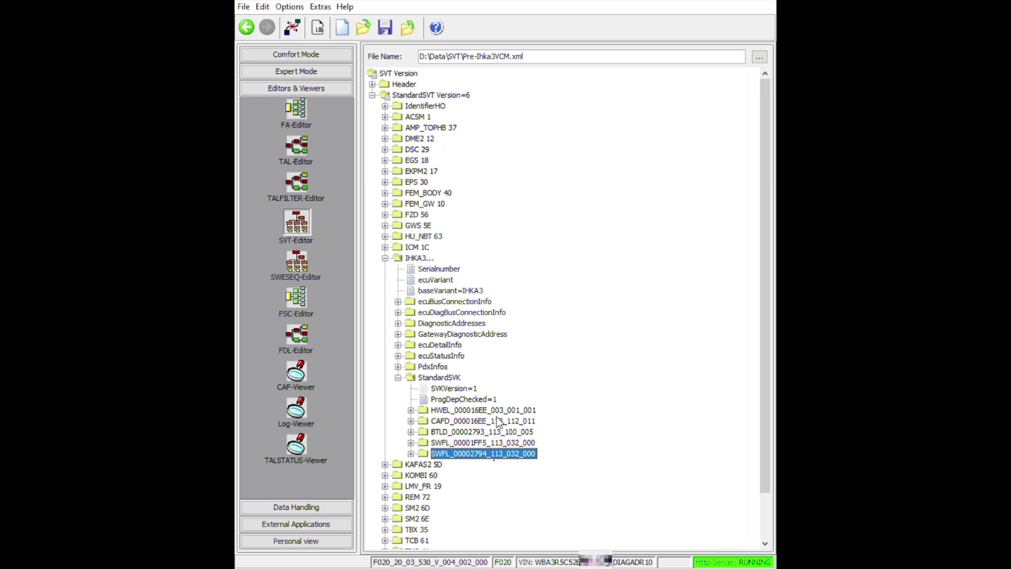
left_click(386, 29)
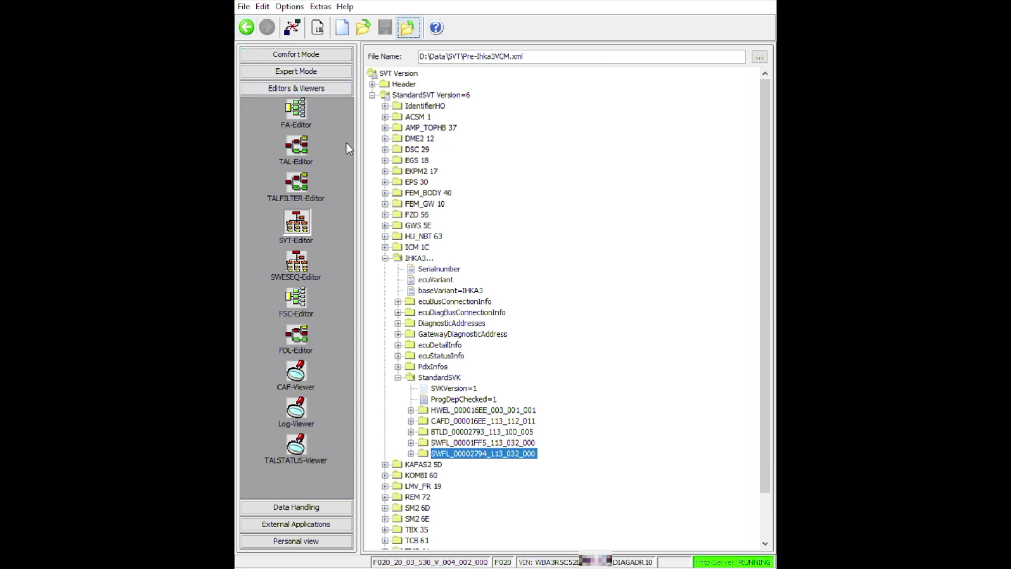
Open the expert-mode VCM function and load the edited file Pre-Ihka3VCM.xml as the SVT Actual.
left_click(322, 70)
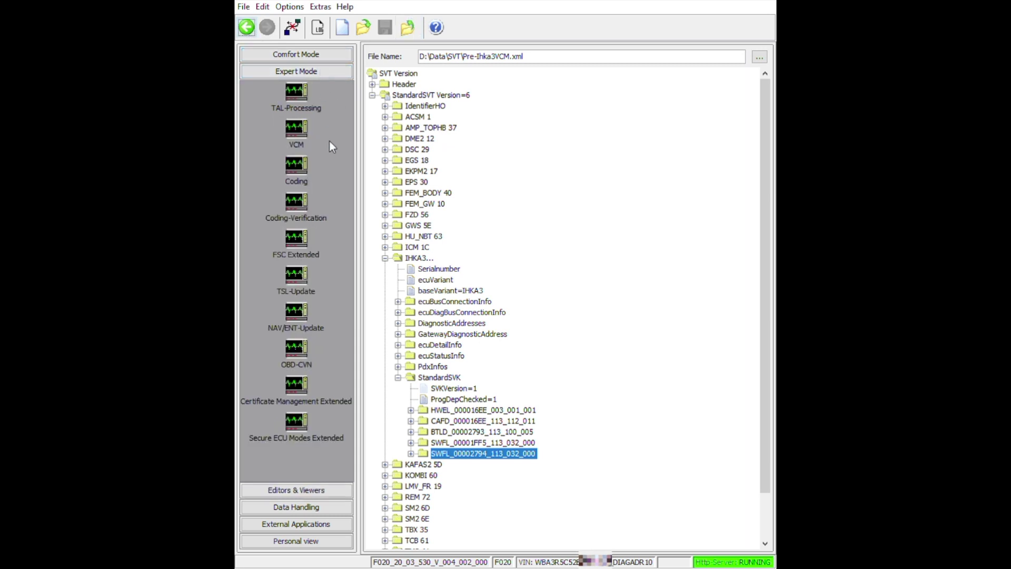
left_click(297, 129)
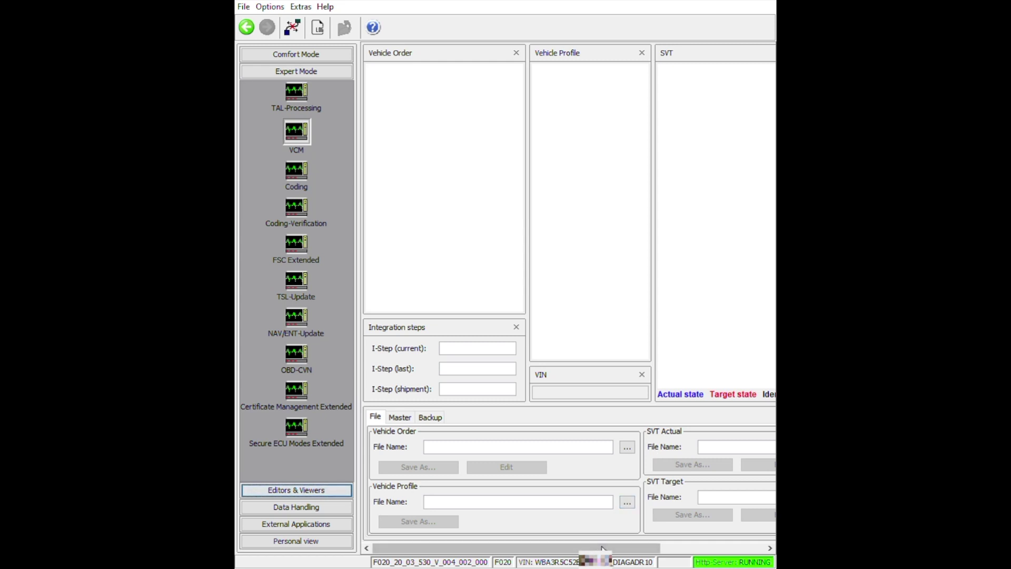
mouse_move(601, 550)
left_mouse_down()
mouse_move(711, 561)
mouse_move(606, 551)
left_mouse_up()
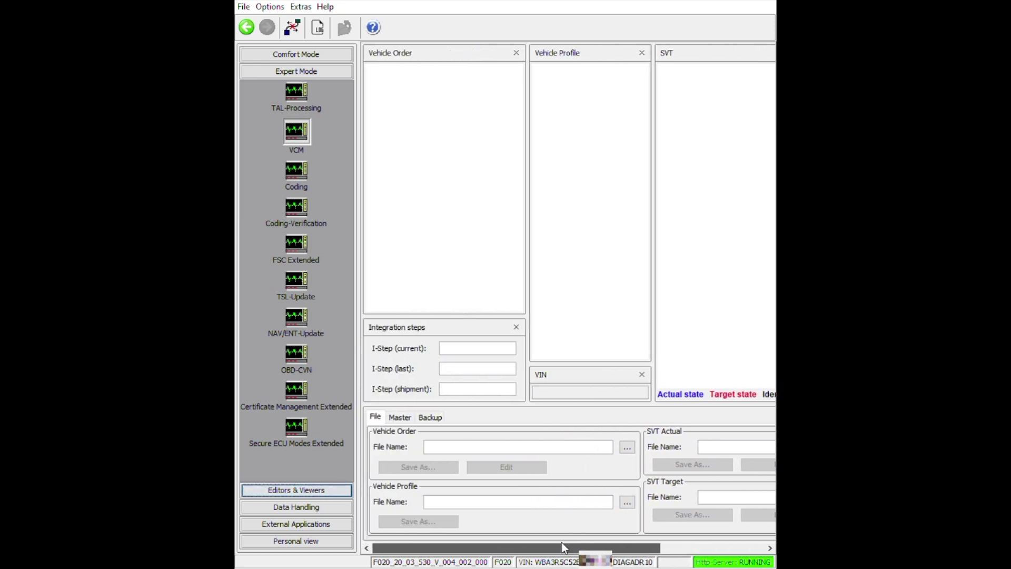
left_click(399, 416)
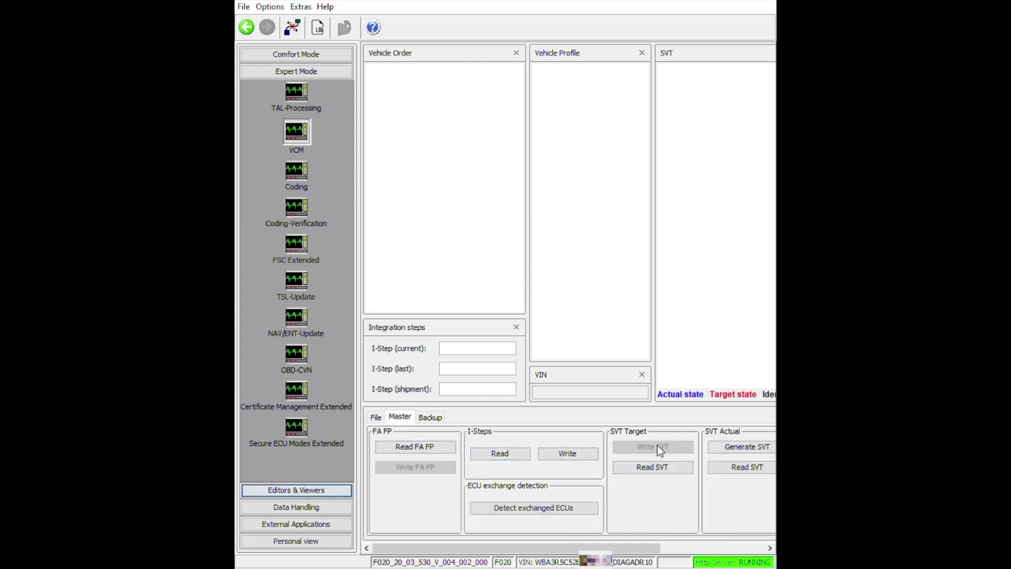
left_click(375, 418)
left_click_drag(526, 547, 630, 548)
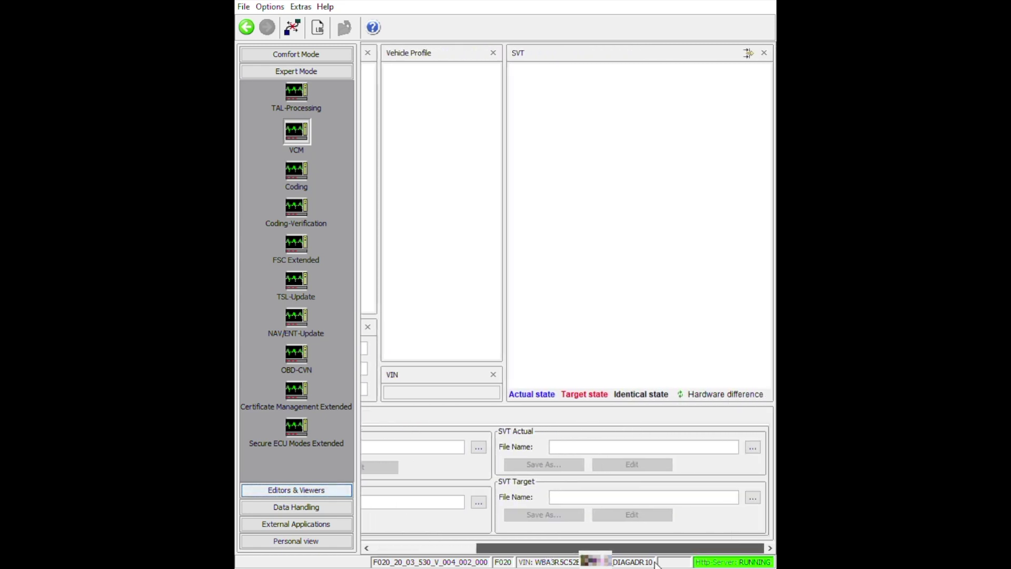
left_click(754, 449)
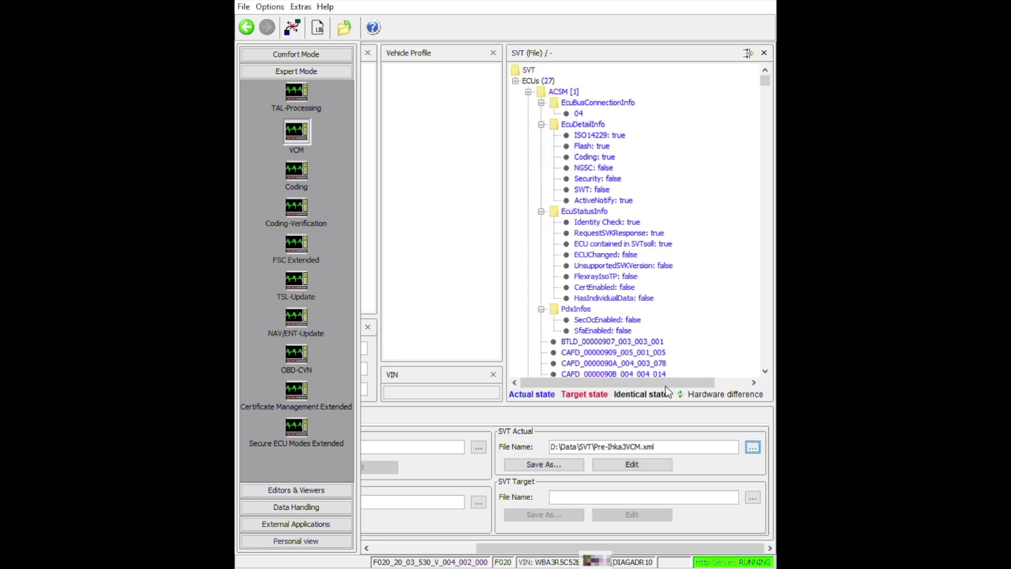
Collapse all the ECU entries of the loaded actual SVT, from ACSM down to ZBE3, to review the ECU list including IHKA3.
left_click(528, 91)
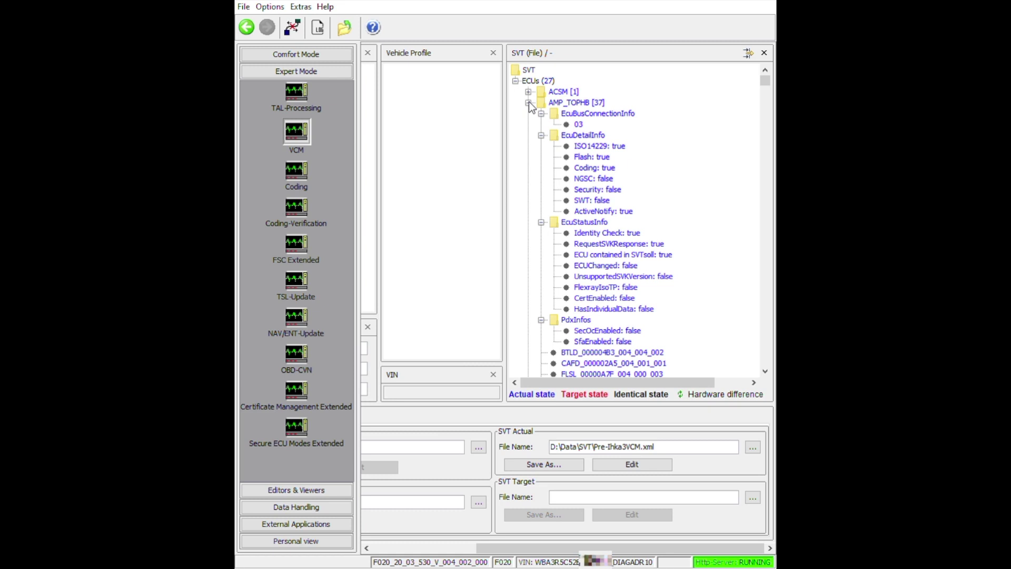
left_click(528, 102)
left_click(528, 113)
left_click(528, 124)
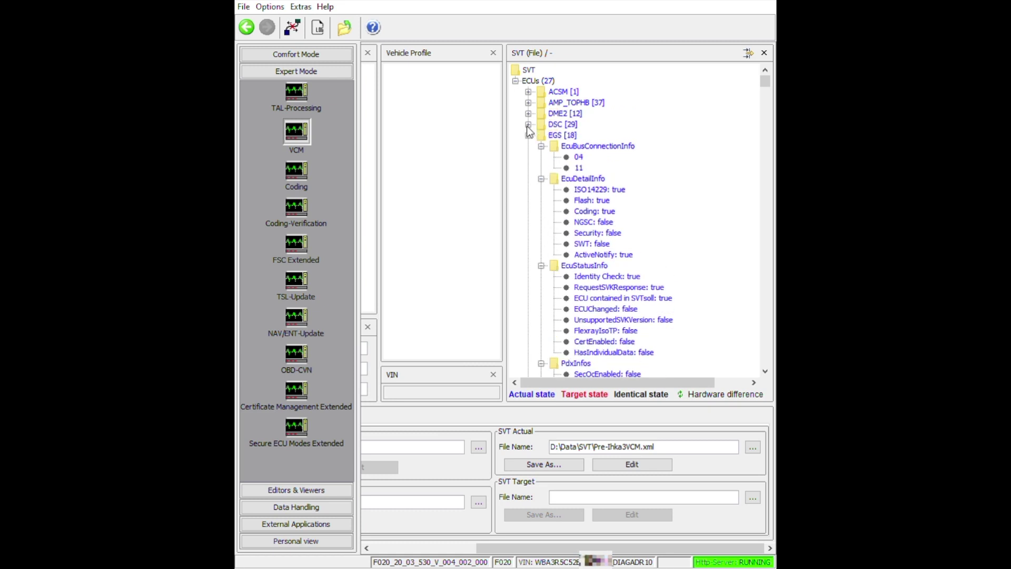
left_click(528, 135)
left_click(528, 146)
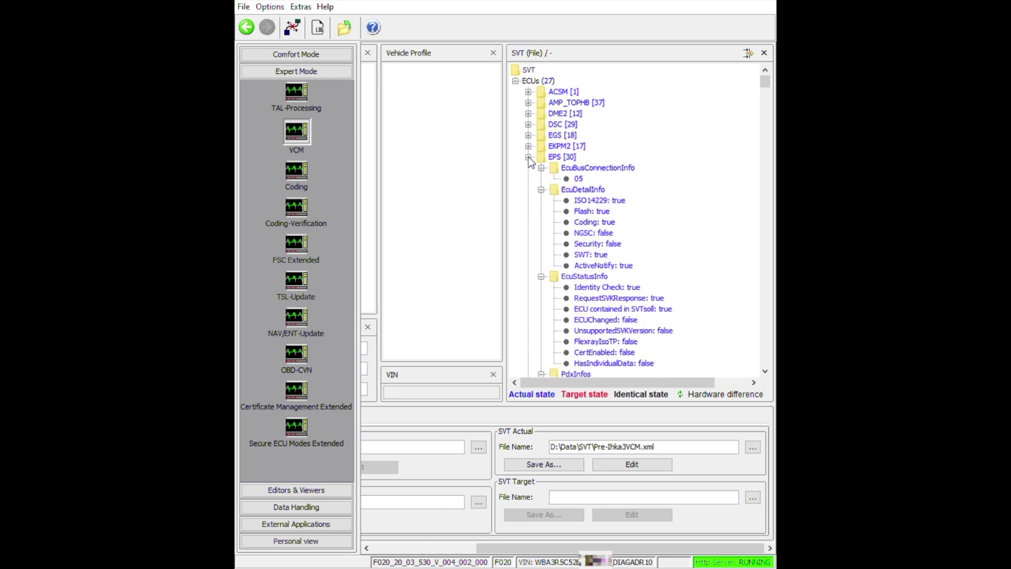
left_click(528, 157)
left_click(528, 167)
left_click(528, 178)
left_click(528, 189)
left_click(528, 200)
left_click(528, 211)
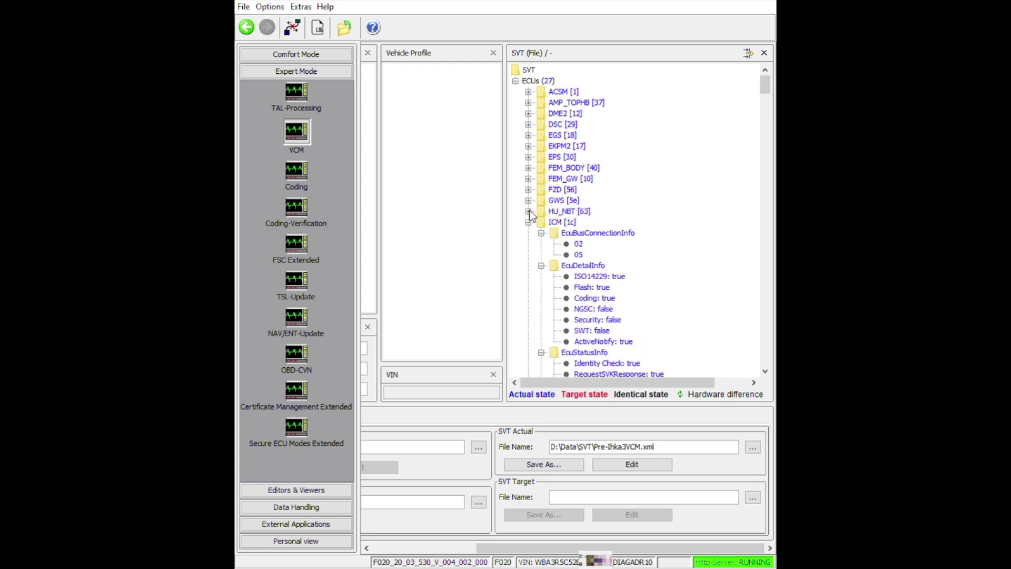
left_click(528, 221)
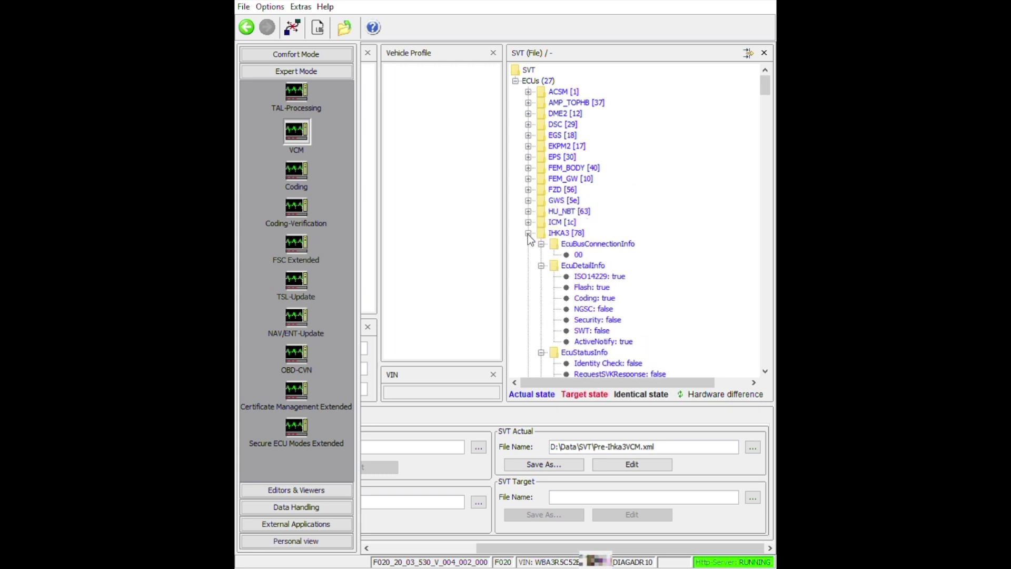
left_click(527, 232)
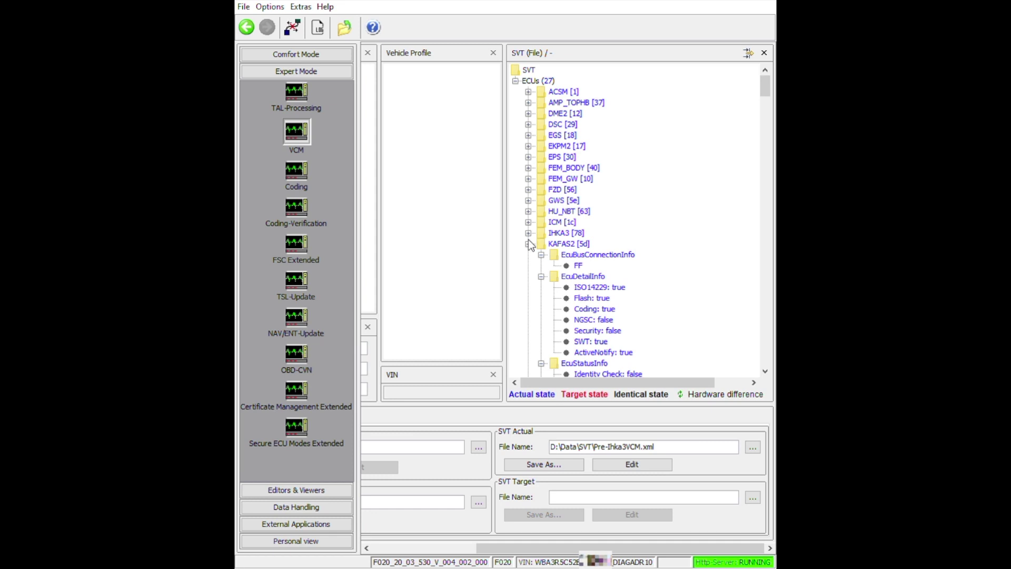
left_click(528, 243)
left_click(528, 254)
left_click(528, 266)
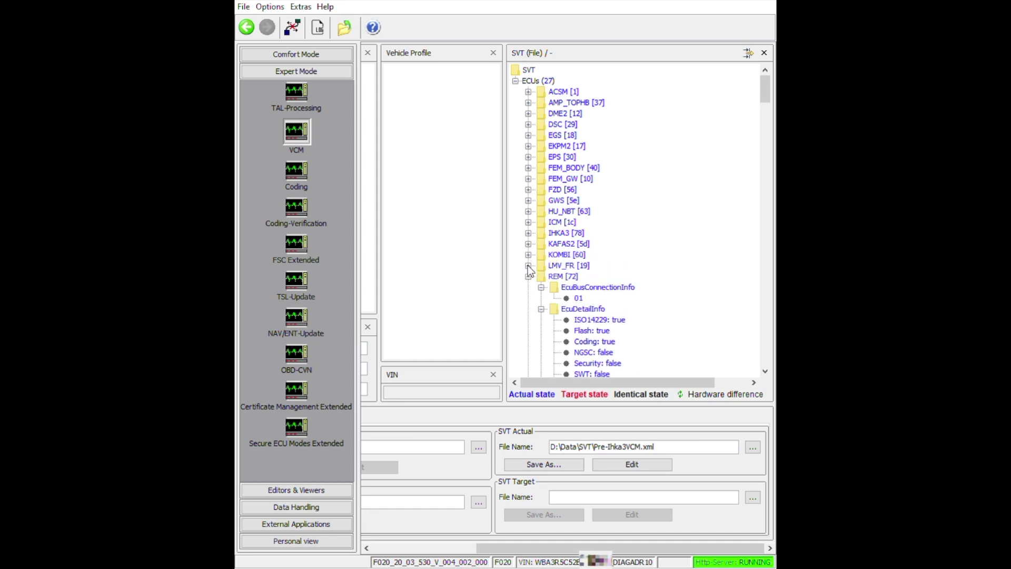
left_click(528, 276)
left_click(528, 287)
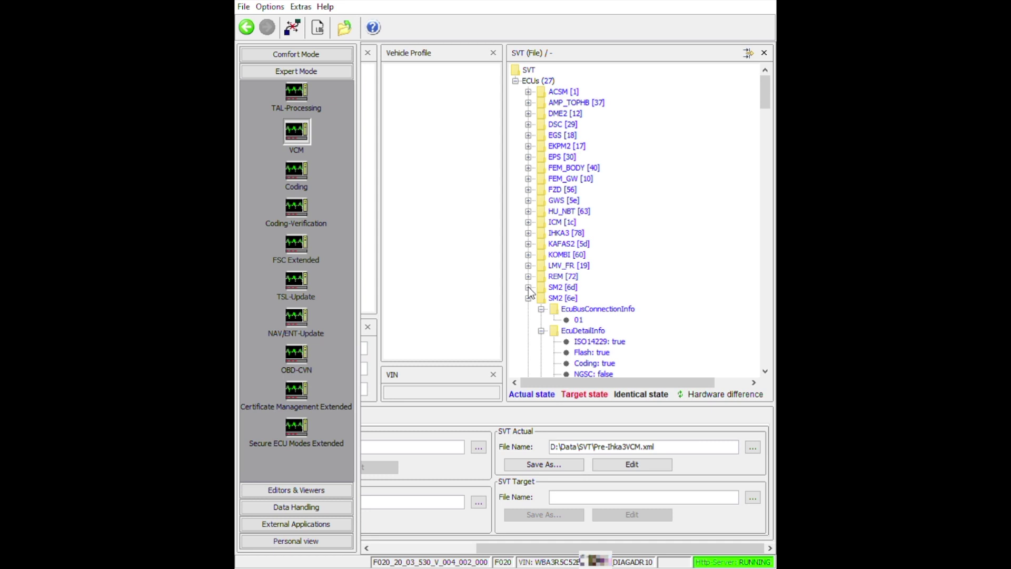
left_click(528, 298)
left_click(528, 308)
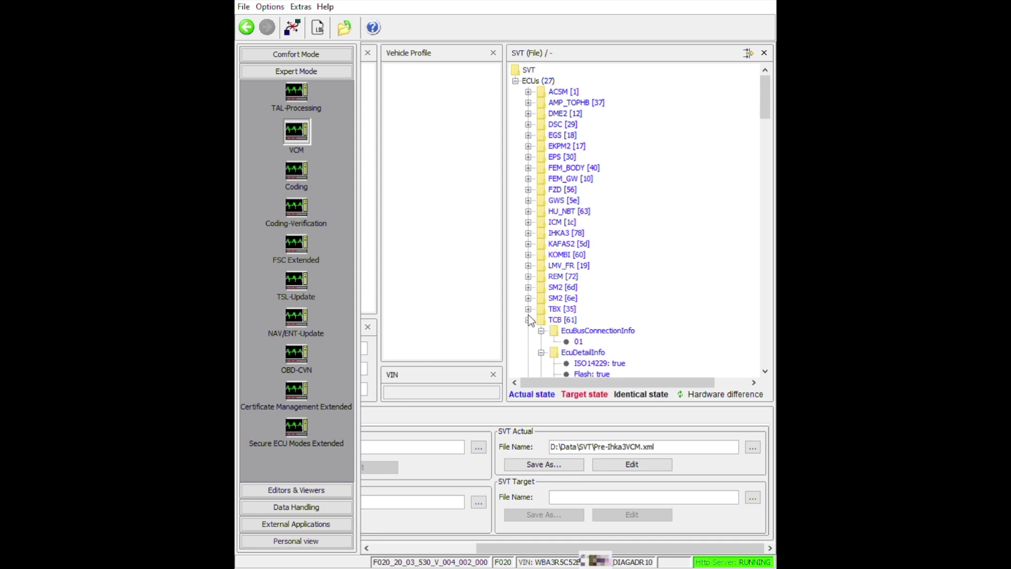
left_click(528, 319)
left_click(528, 330)
left_click(528, 341)
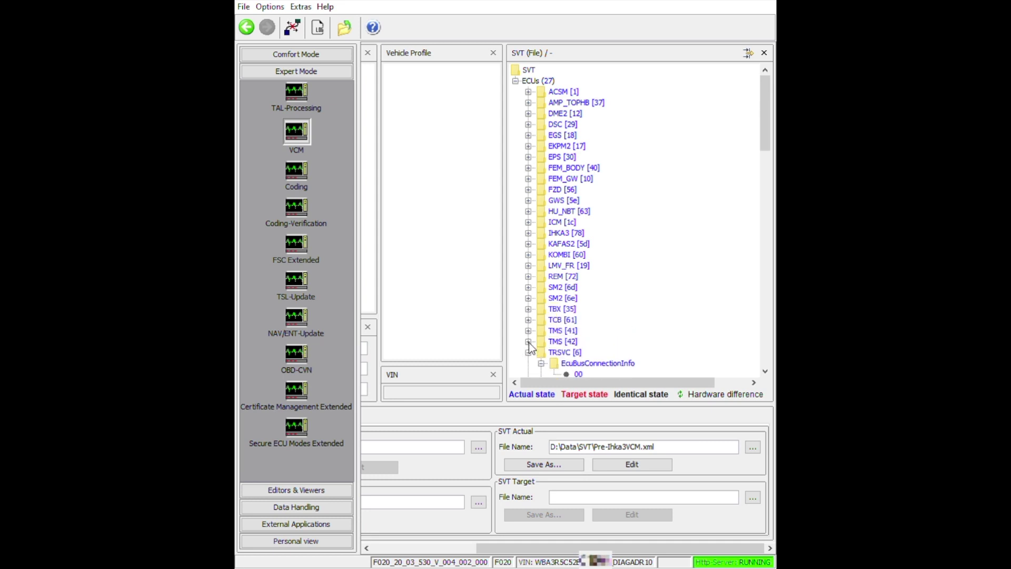
left_click(528, 351)
scroll(673, 295, "down", 2)
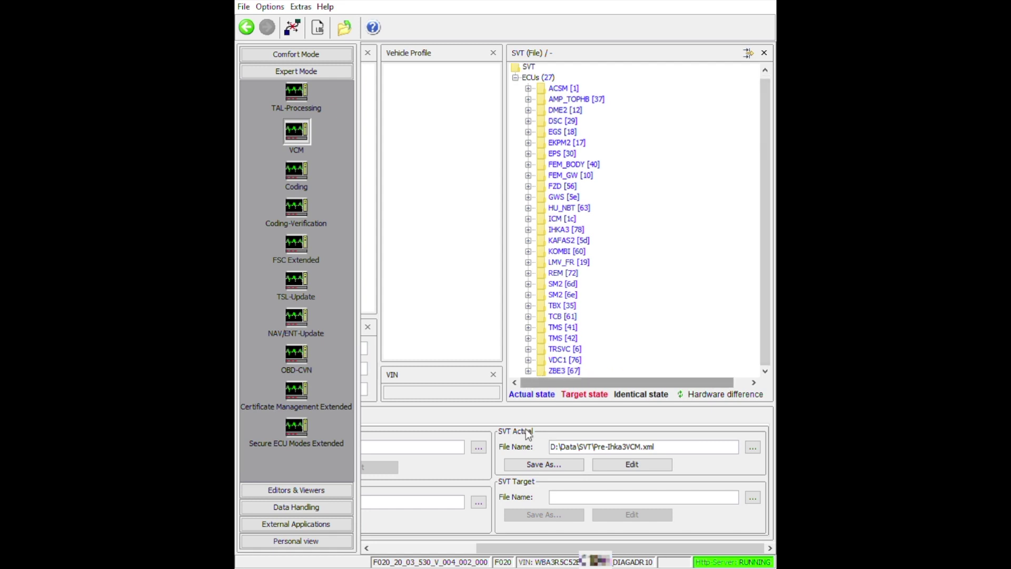
Load Pre-Ihka3VCM.xml as the SVT Target as well.
left_click_drag(533, 553, 410, 532)
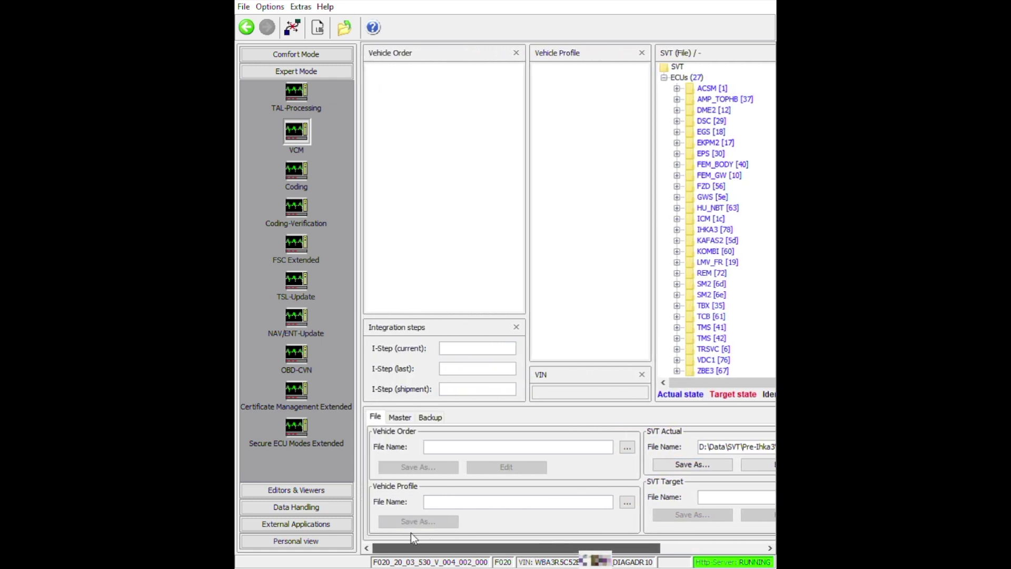
left_click(399, 416)
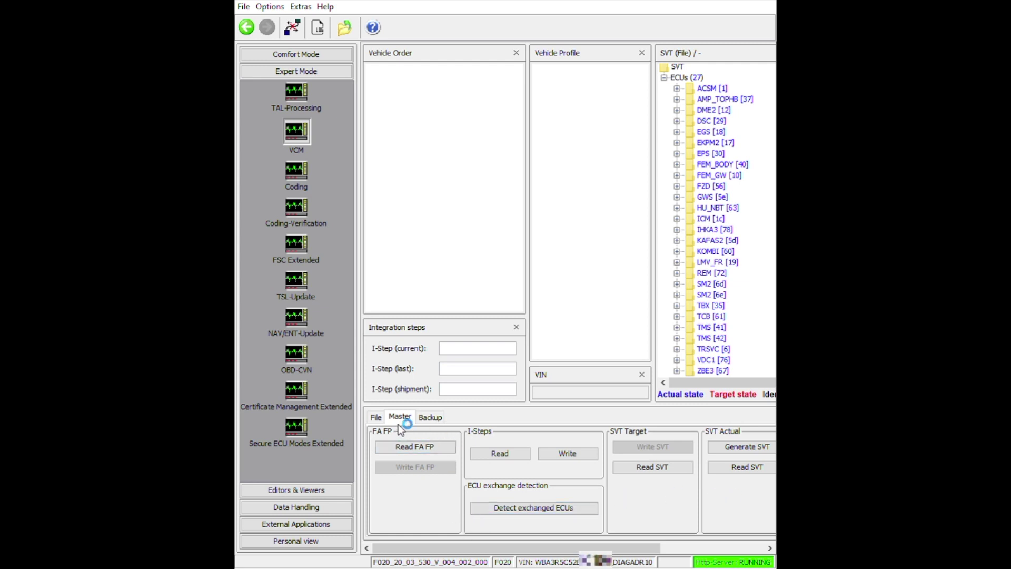
left_click(376, 417)
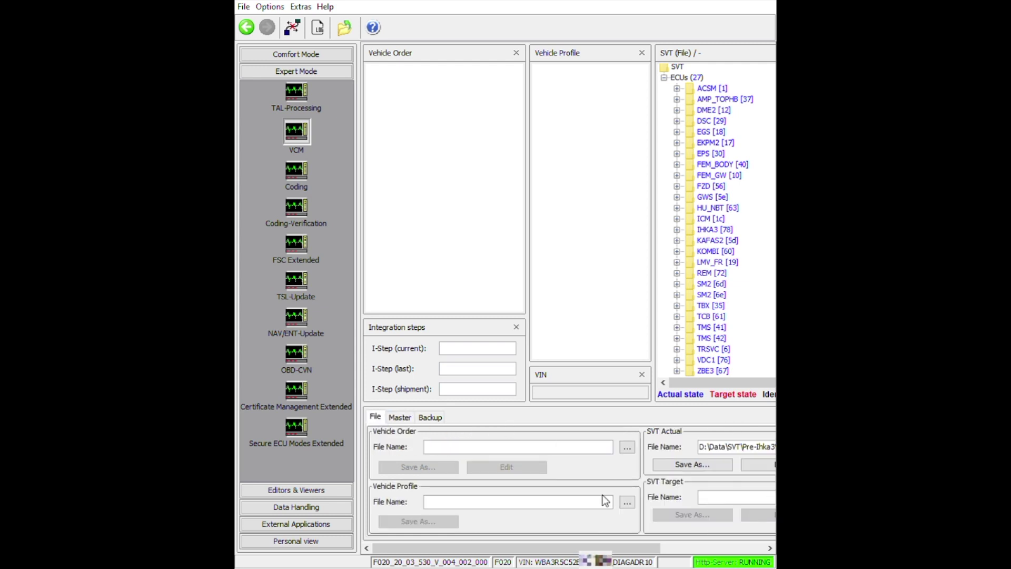
left_click_drag(602, 548, 706, 548)
left_click(754, 497)
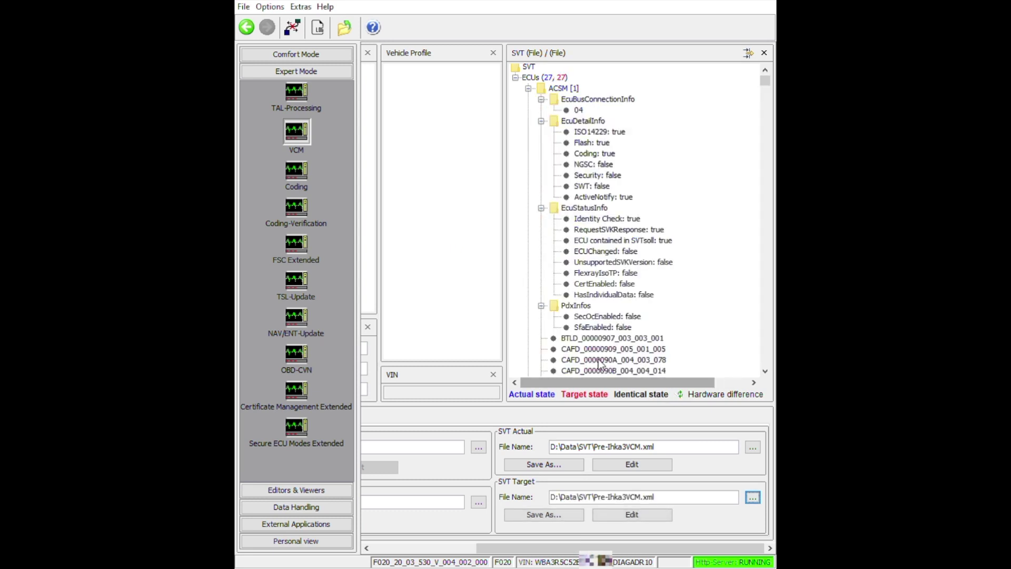
Collapse every ECU entry, from ACSM to ZBE3, in the combined actual and target SVT tree to compare the ECU lists.
left_click(528, 88)
left_click(527, 98)
left_click(528, 109)
left_click(527, 121)
left_click(528, 131)
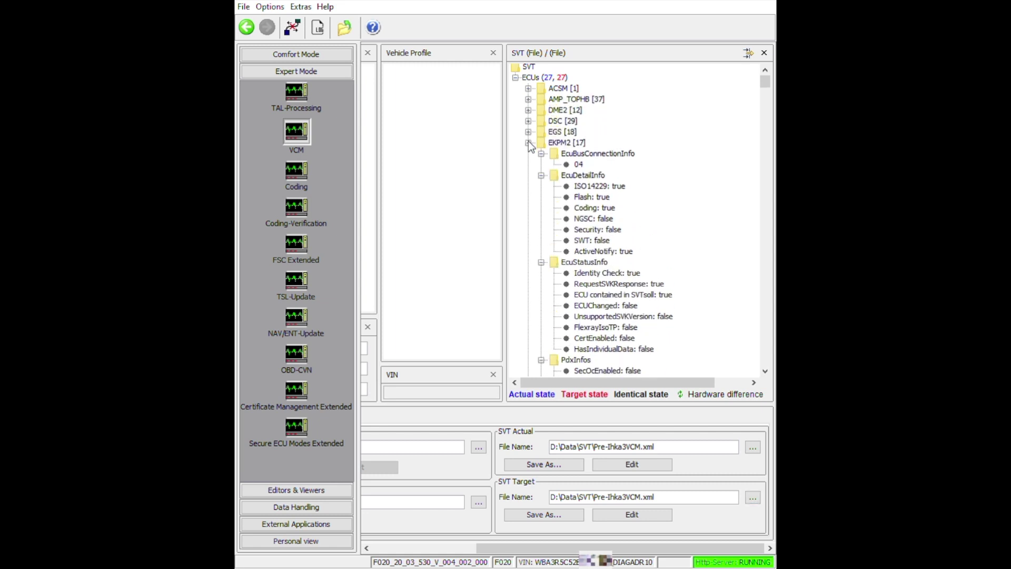
left_click(527, 142)
left_click(528, 153)
left_click(528, 165)
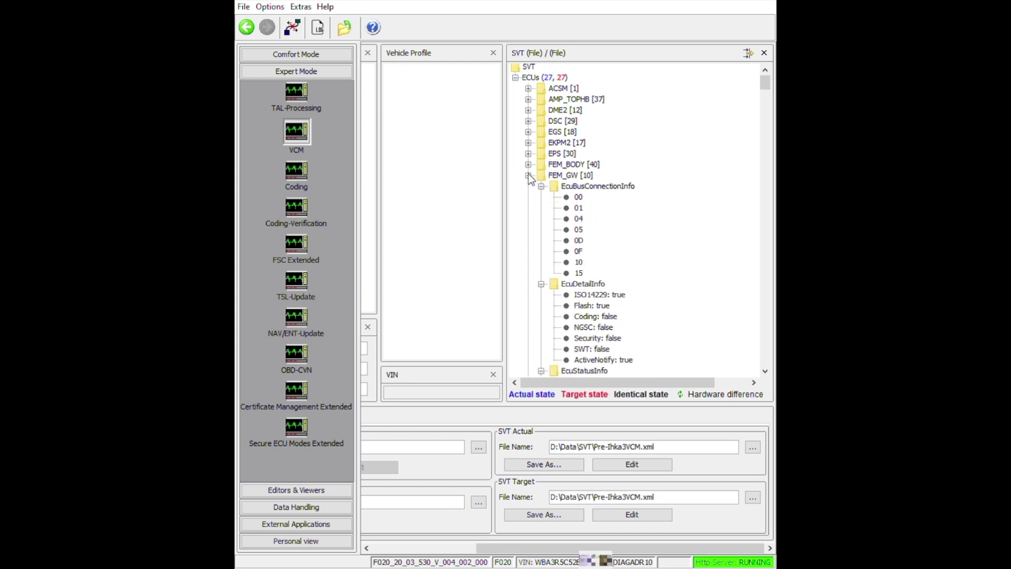
left_click(528, 175)
left_click(527, 186)
left_click(527, 196)
left_click(527, 208)
left_click(527, 219)
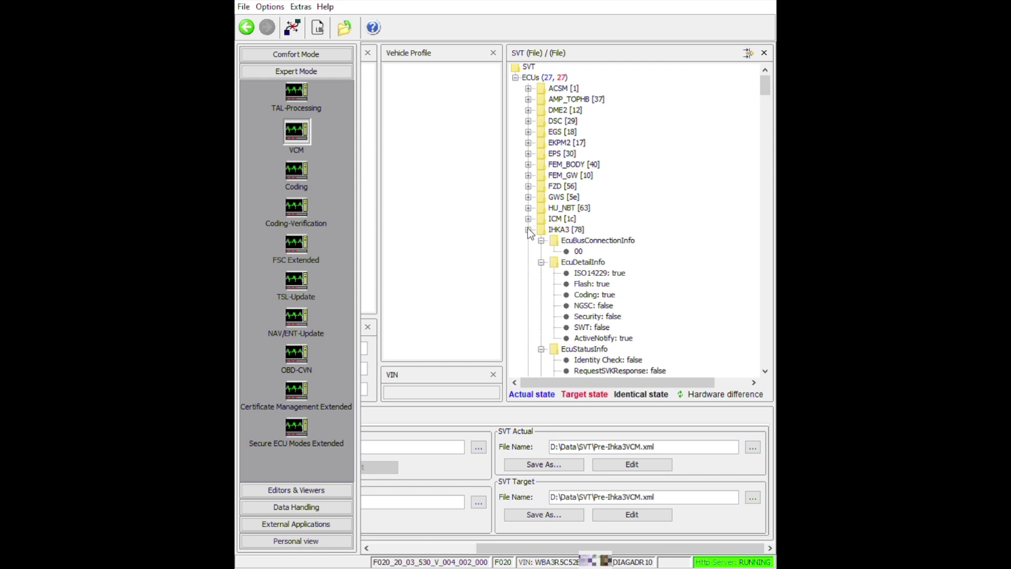
left_click(528, 229)
left_click(528, 240)
left_click(528, 251)
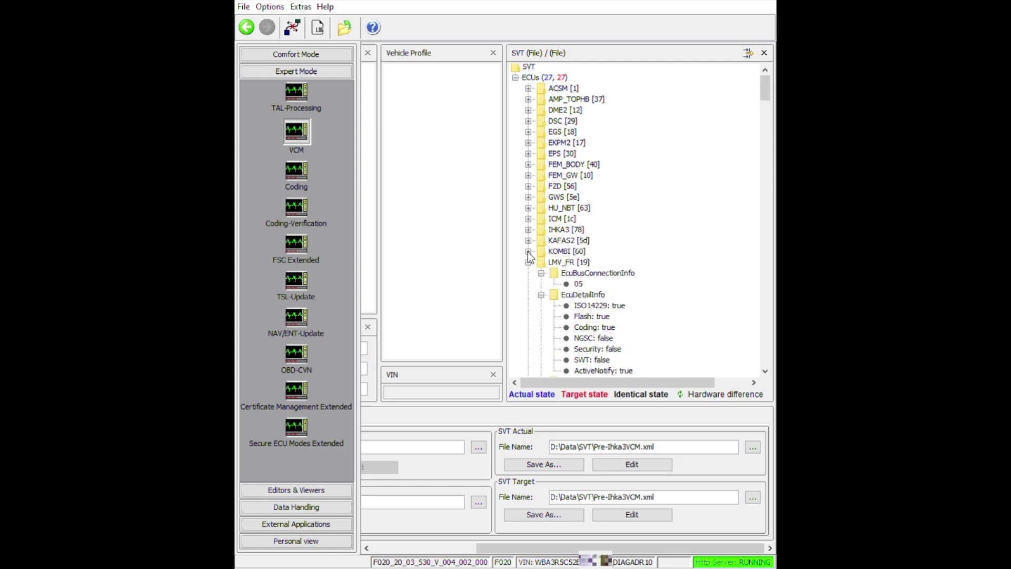
left_click(528, 262)
left_click(528, 273)
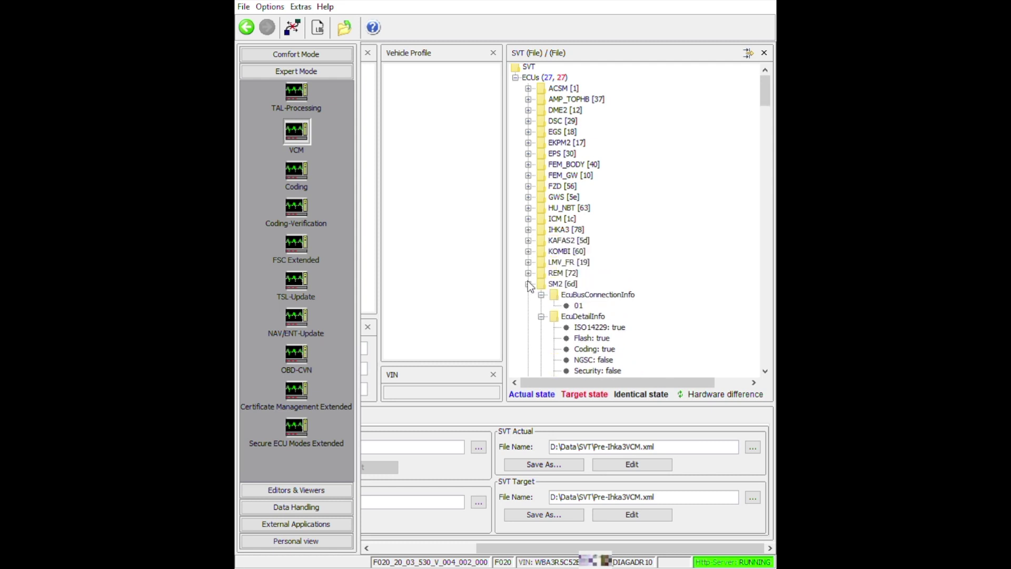
left_click(528, 283)
left_click(527, 294)
left_click(527, 306)
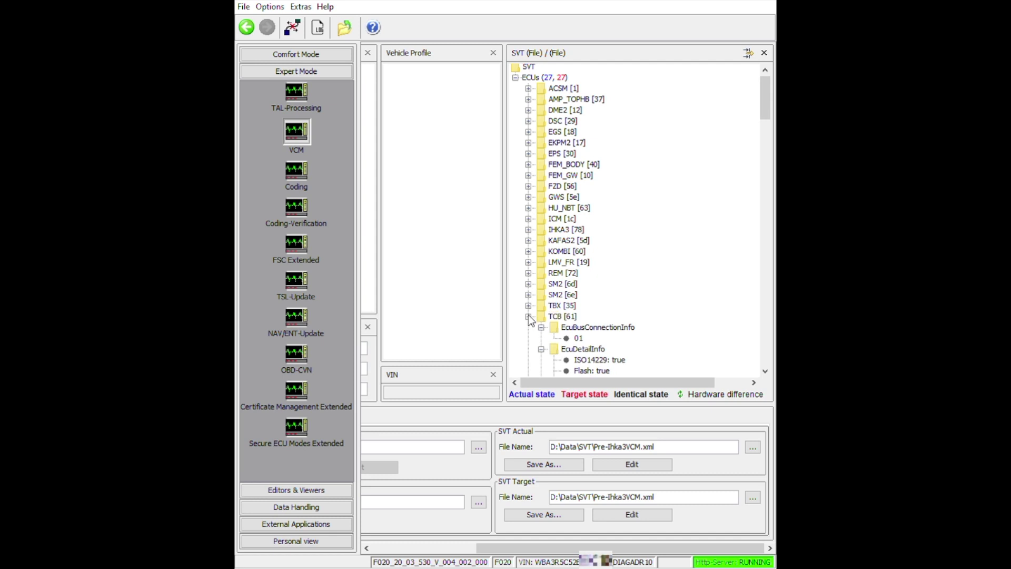
left_click(527, 316)
left_click(528, 327)
left_click(528, 338)
left_click(527, 349)
left_click(527, 359)
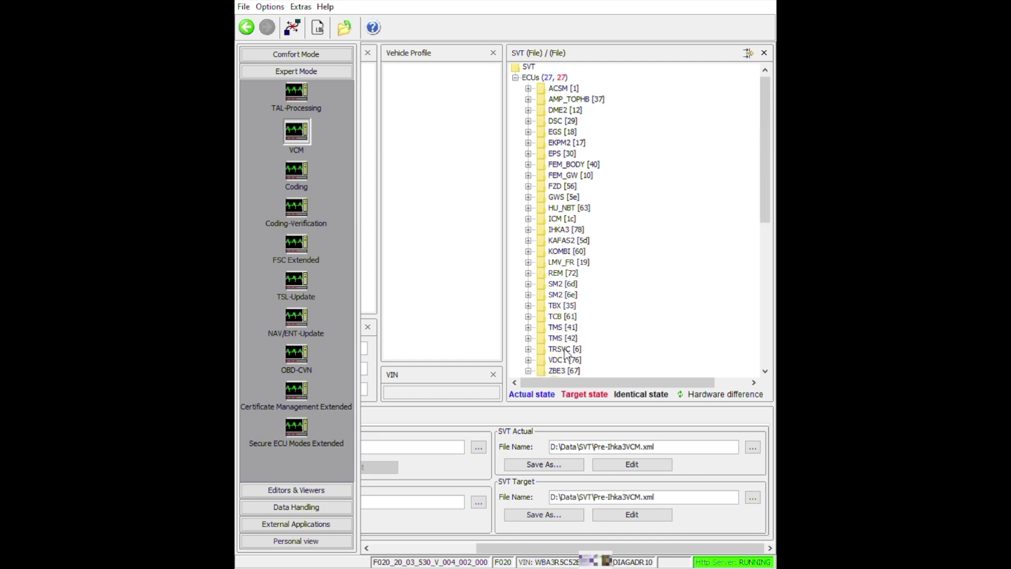
left_click(528, 371)
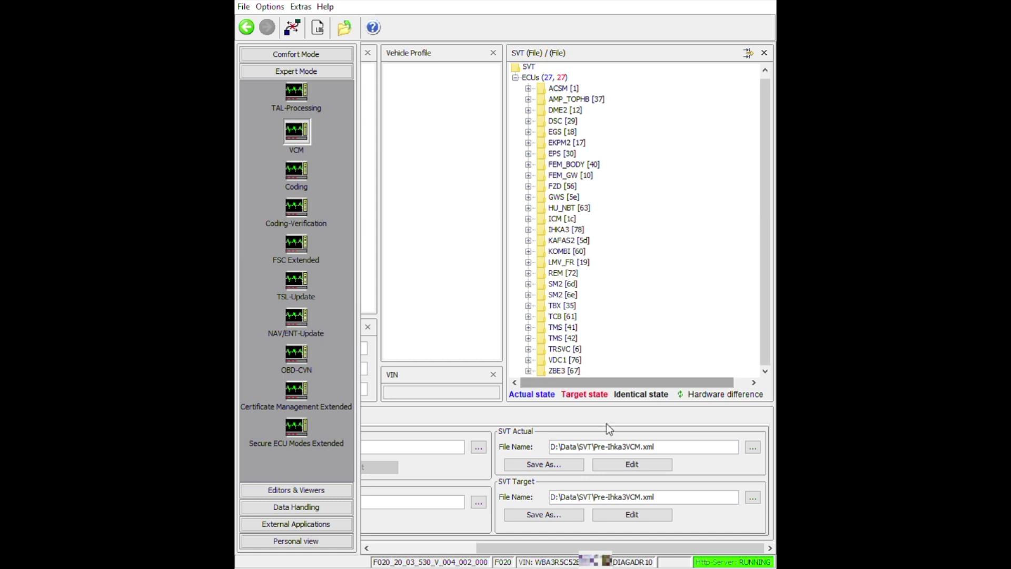
Write the loaded SVT Target to the vehicle's VCM master.
left_click_drag(564, 553, 459, 553)
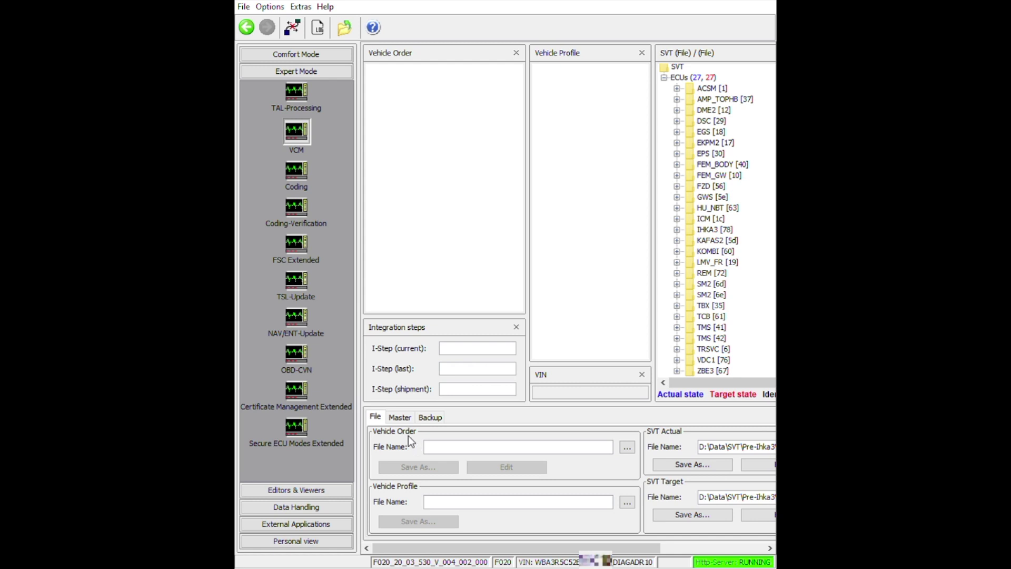
left_click(400, 416)
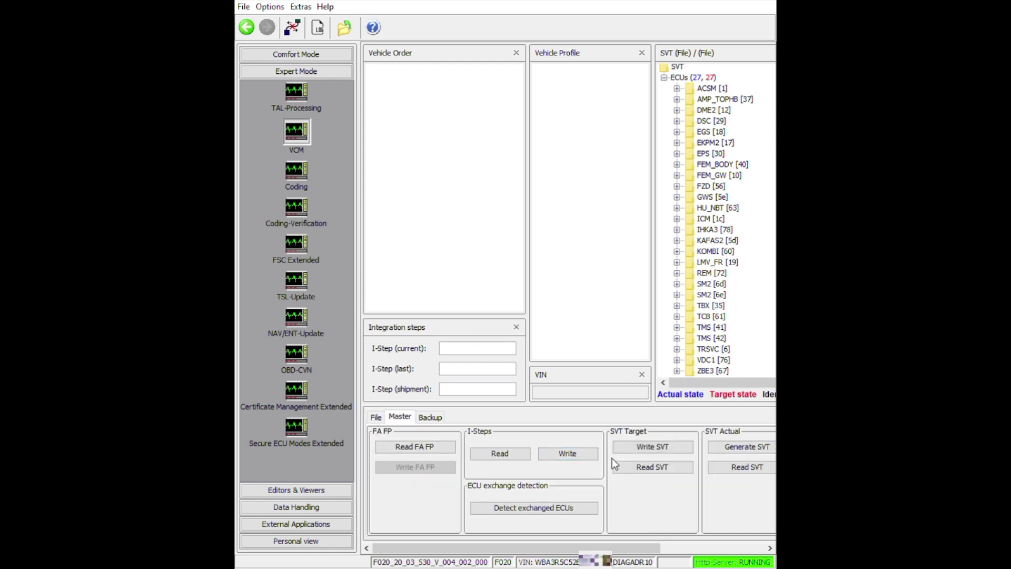
left_click(664, 452)
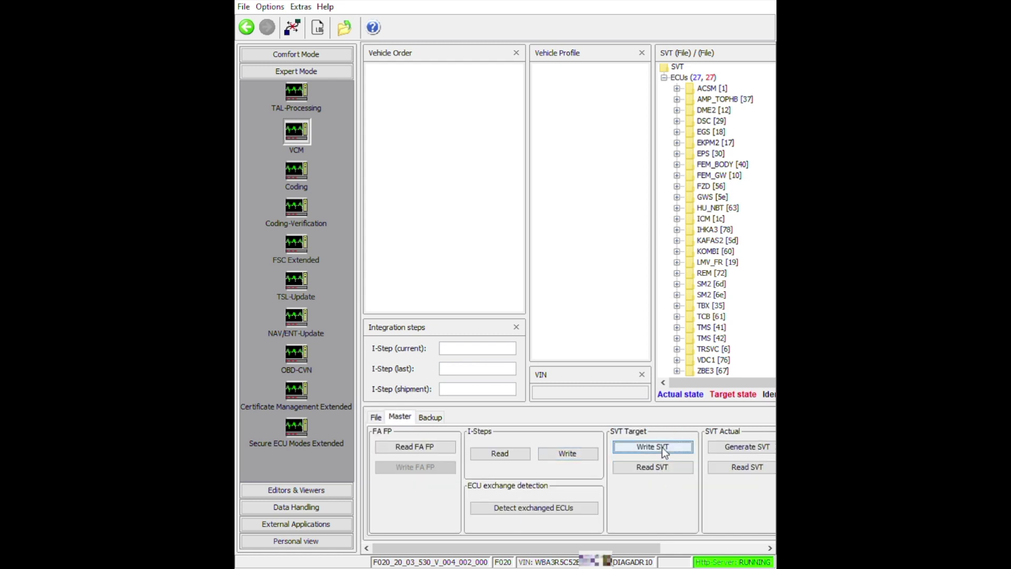